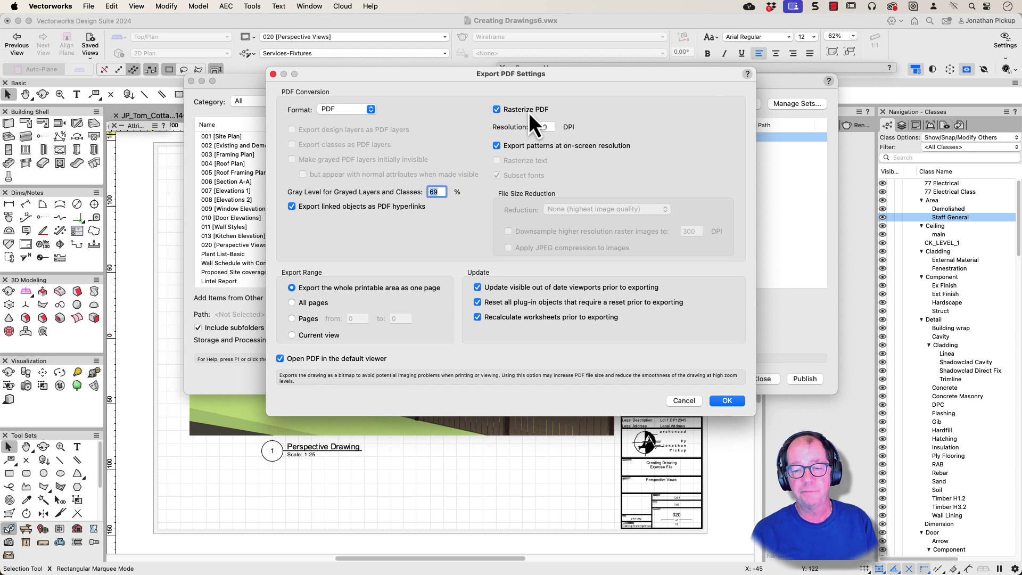
# Step: Accept the Rasterize PDF export settings and the bitmap warning, then publish the 13-sheet set
pyautogui.click(726, 401)
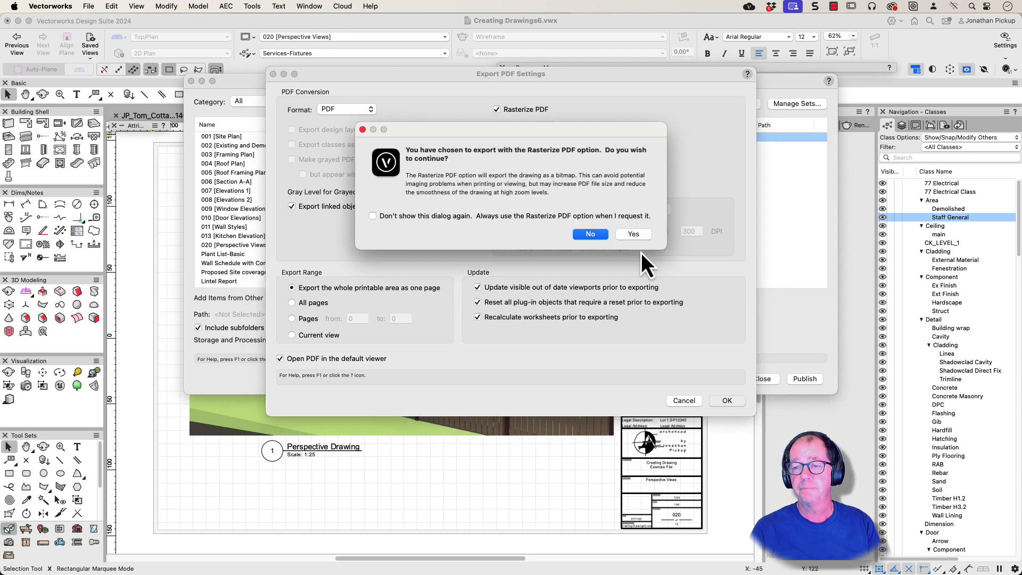
pyautogui.click(631, 237)
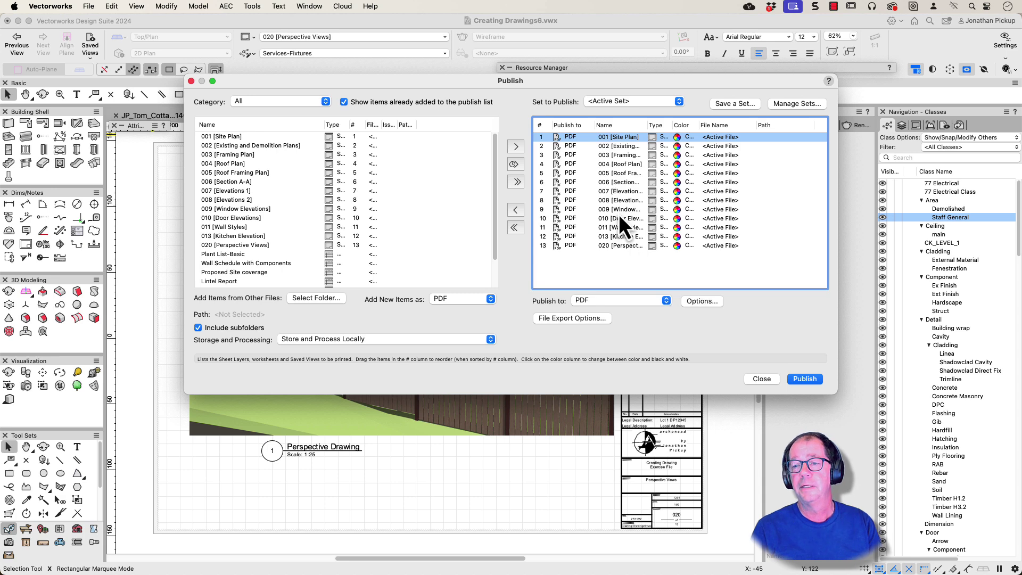
pyautogui.click(804, 378)
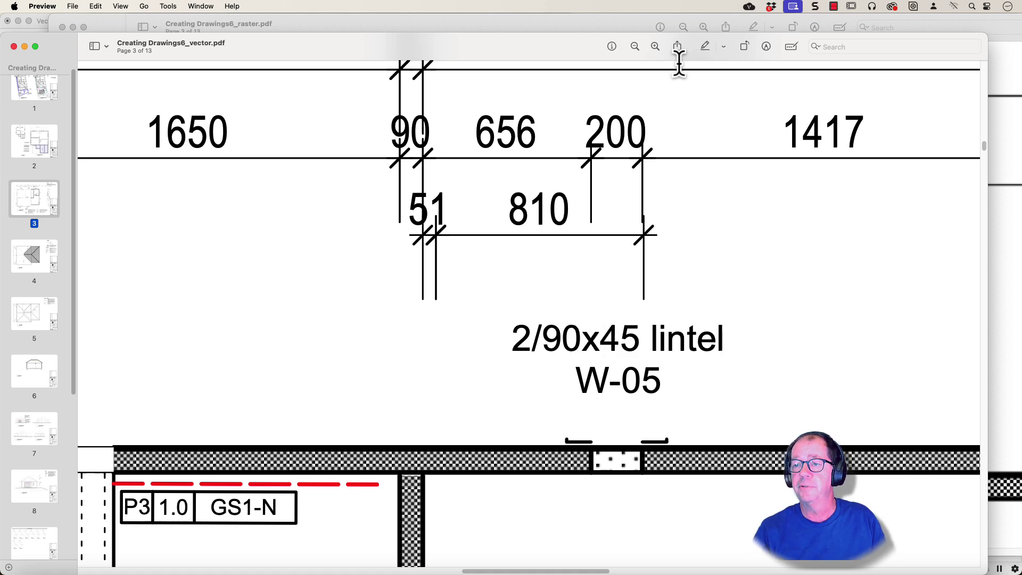
# Step: Zoom in three steps on page 3 and center the crisp 51 and 810 dimensions
pyautogui.click(655, 49)
pyautogui.click(655, 48)
pyautogui.click(656, 51)
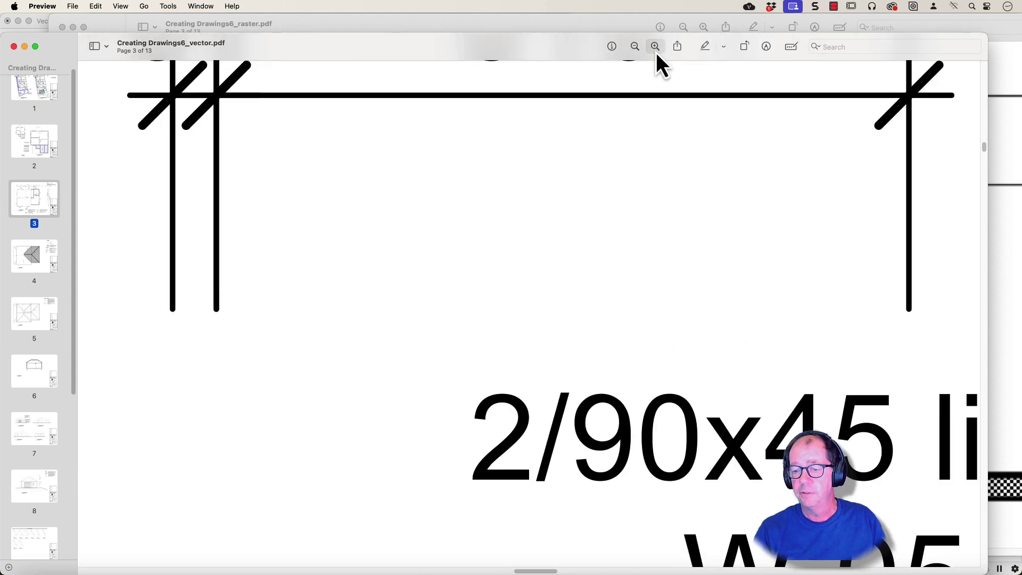
pyautogui.scroll(-3, 664, 365)
pyautogui.scroll(5, 666, 367)
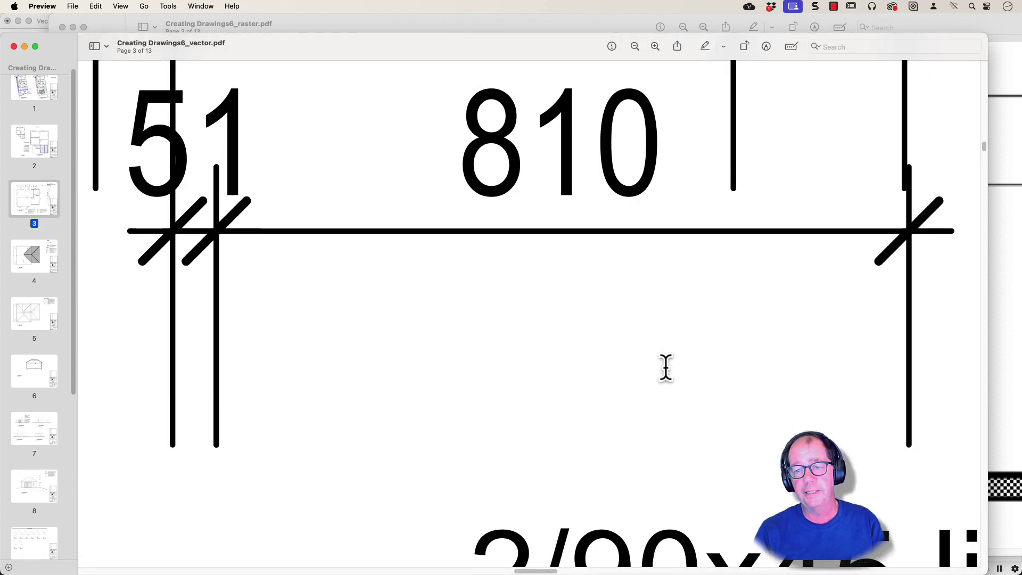
pyautogui.scroll(3, 666, 366)
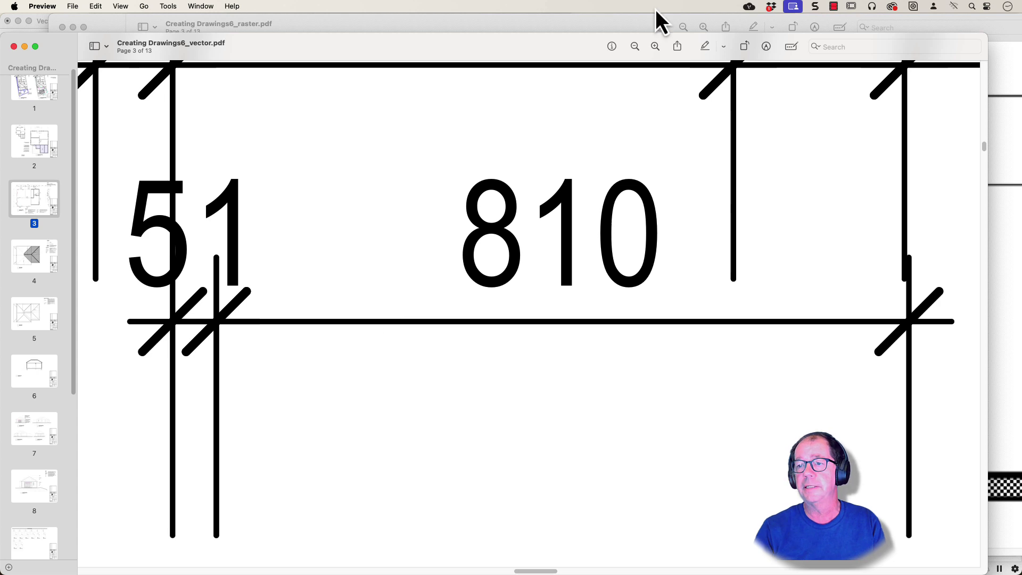
pyautogui.click(592, 26)
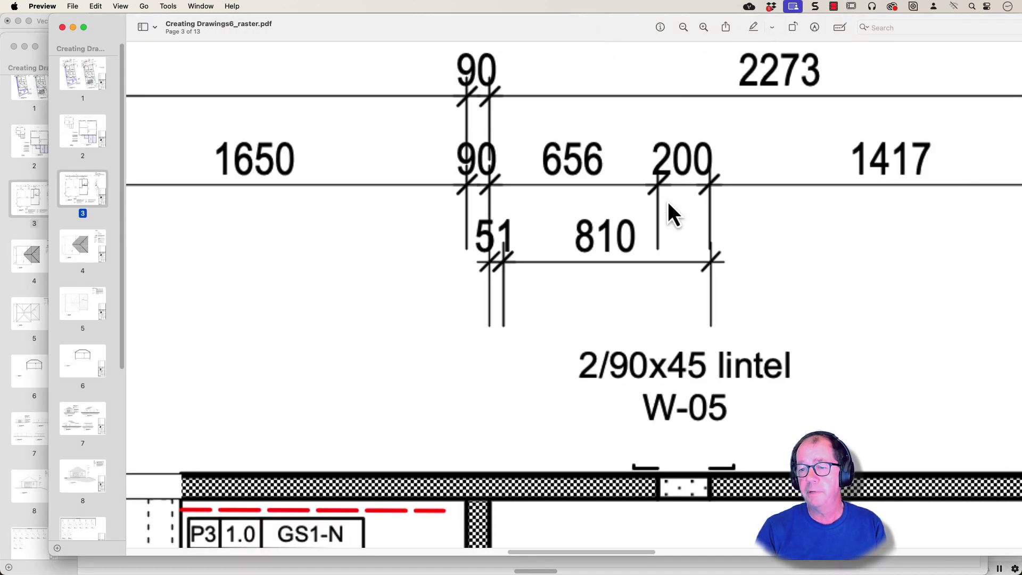
pyautogui.click(703, 27)
pyautogui.click(703, 26)
pyautogui.click(703, 26)
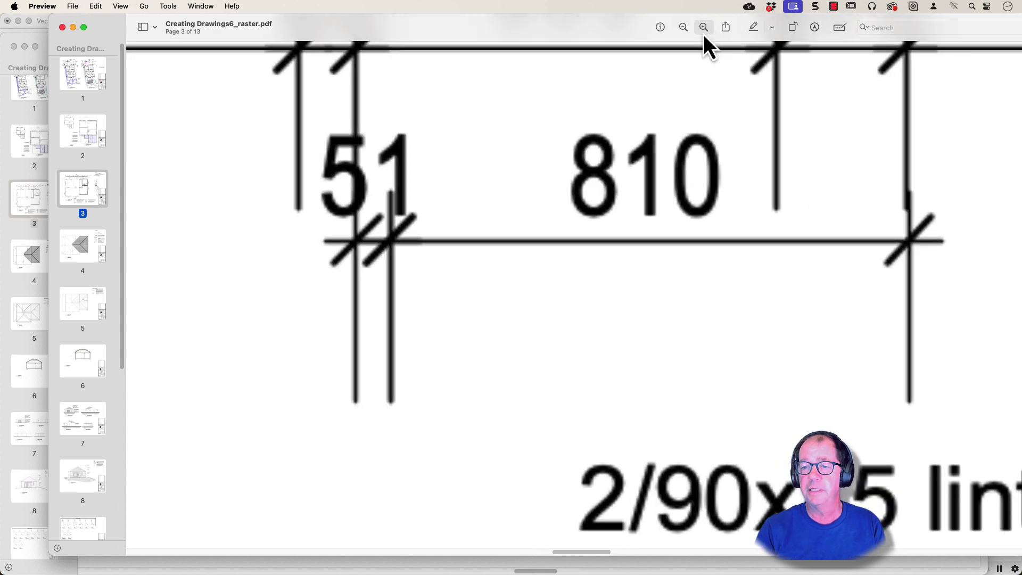
pyautogui.scroll(3, 631, 226)
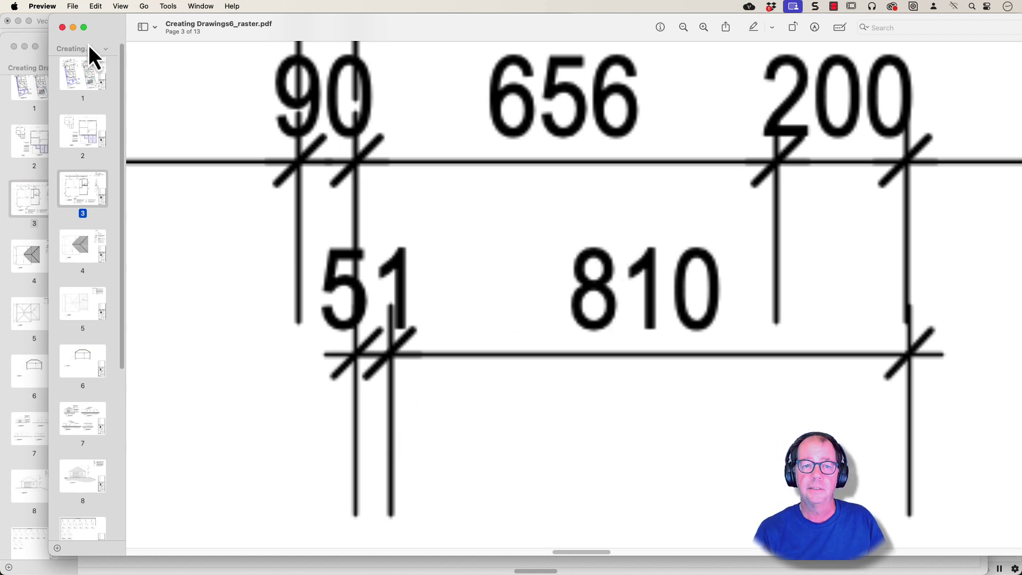
pyautogui.click(35, 60)
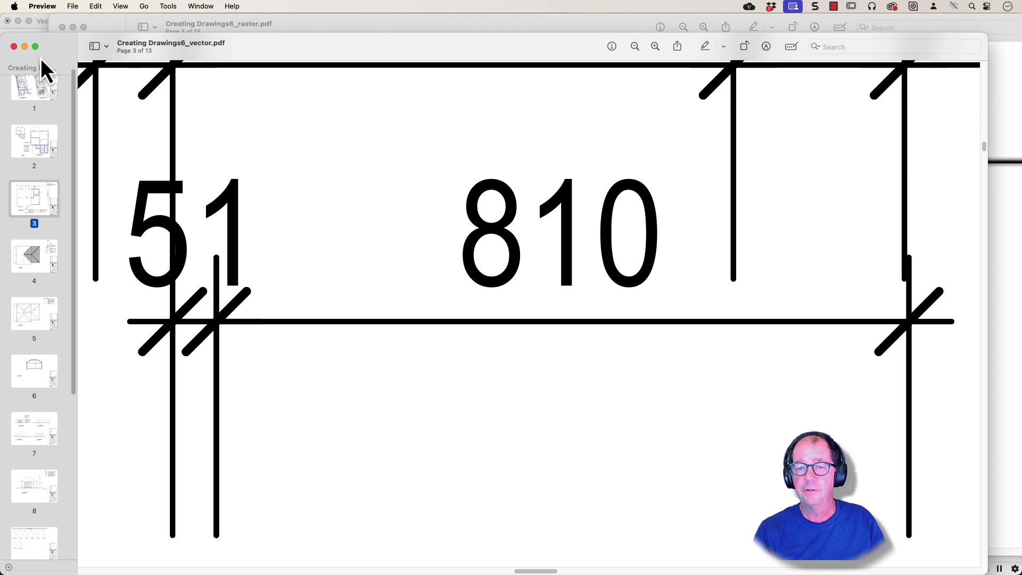
pyautogui.click(622, 26)
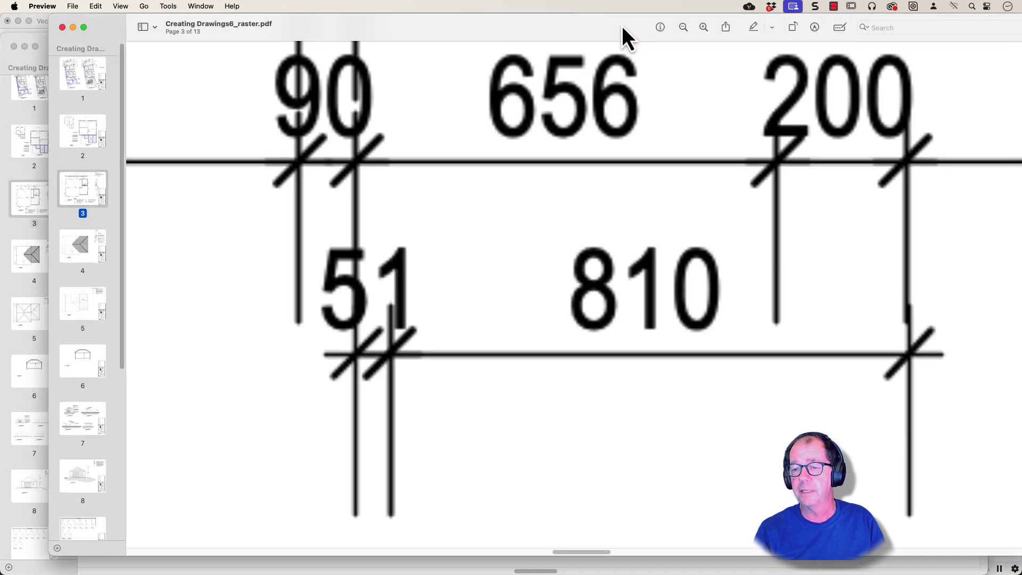
pyautogui.click(703, 28)
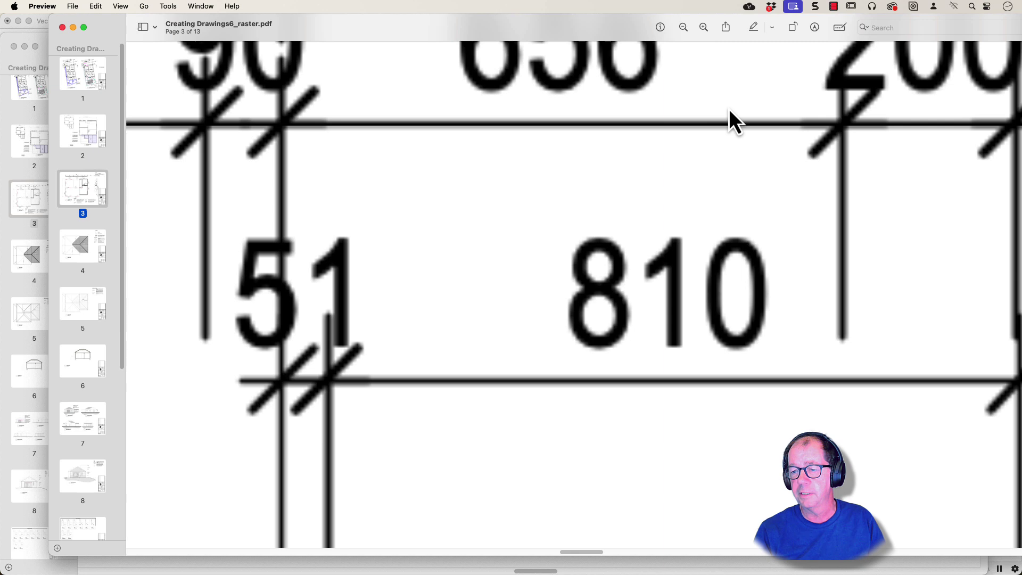
pyautogui.hscroll(3, 729, 110)
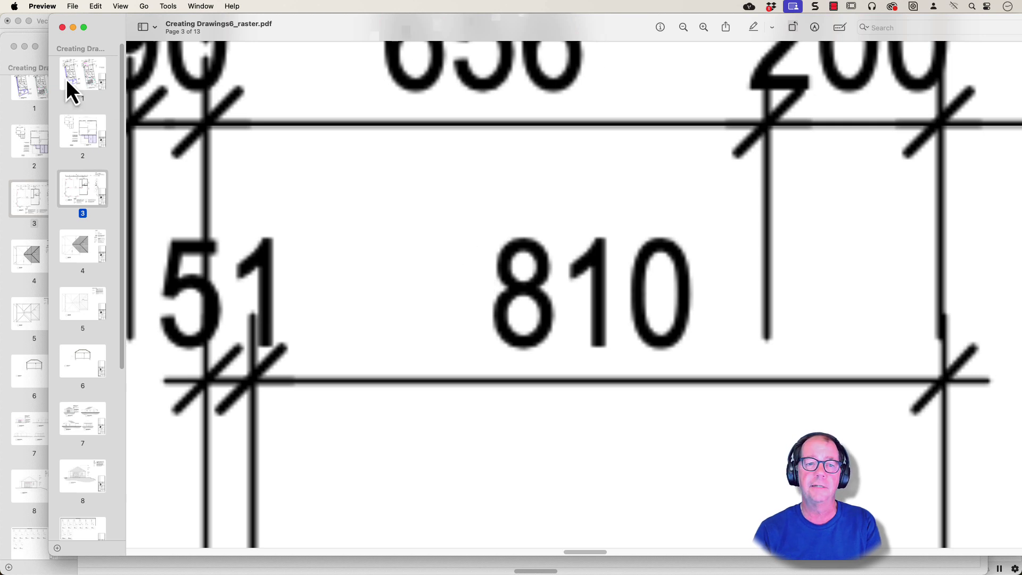
pyautogui.click(23, 60)
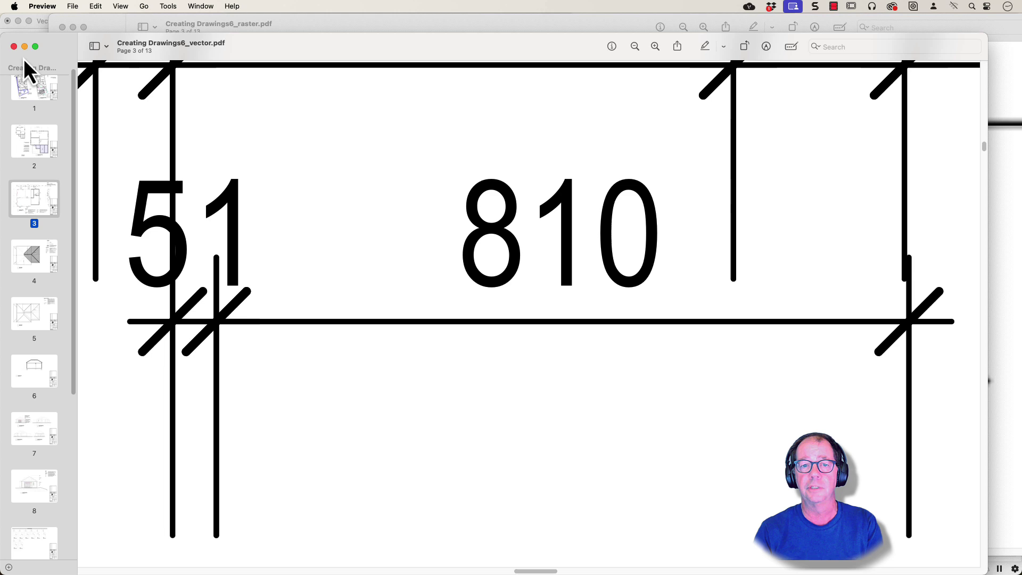
pyautogui.click(330, 25)
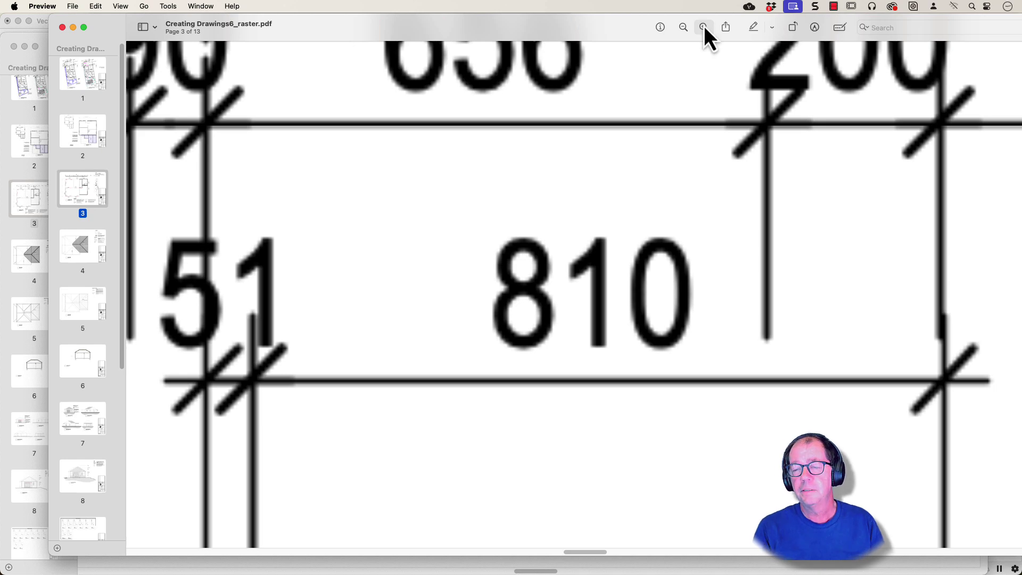
pyautogui.click(683, 27)
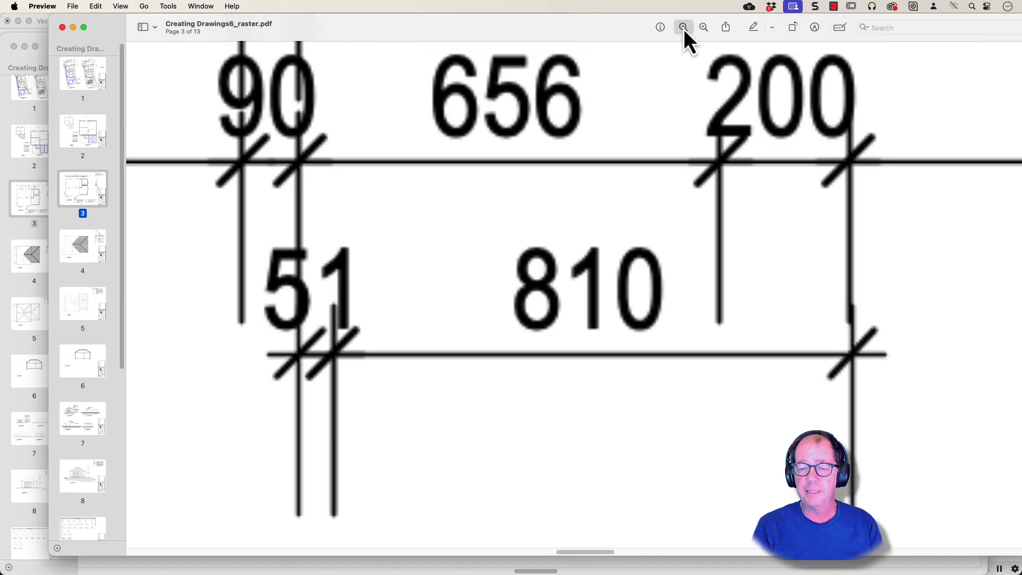
pyautogui.click(684, 27)
pyautogui.click(684, 27)
pyautogui.click(684, 27)
pyautogui.click(684, 27)
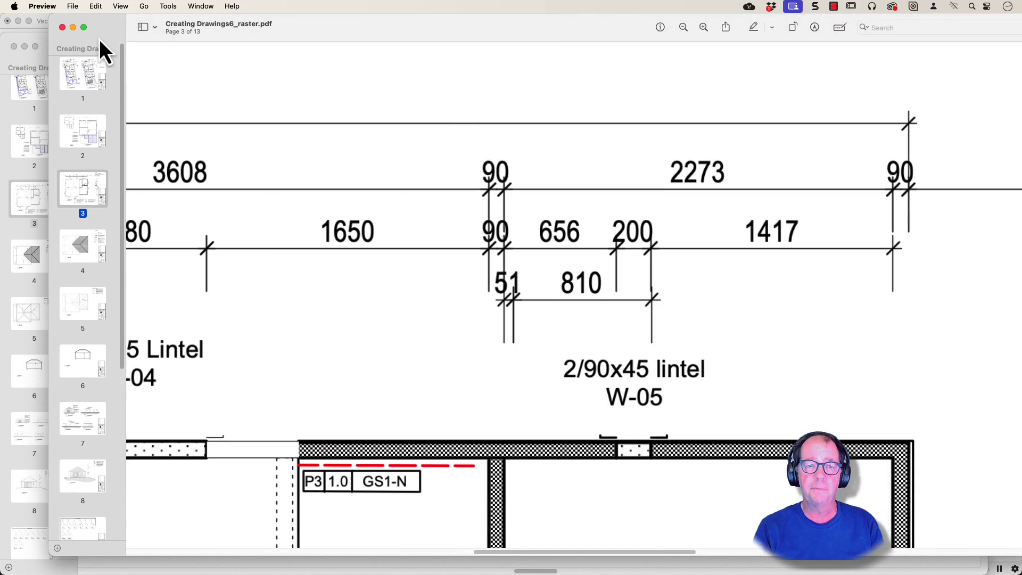
# Step: Drag the vector PDF file from Finder onto the Untitled 1 canvas to import it
pyautogui.click(36, 58)
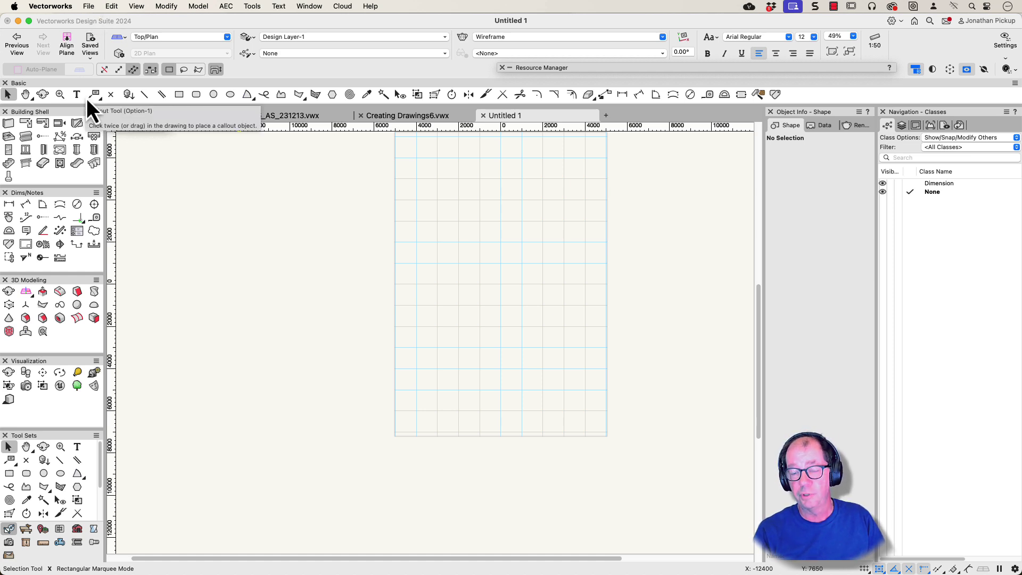
pyautogui.press('super+Tab')
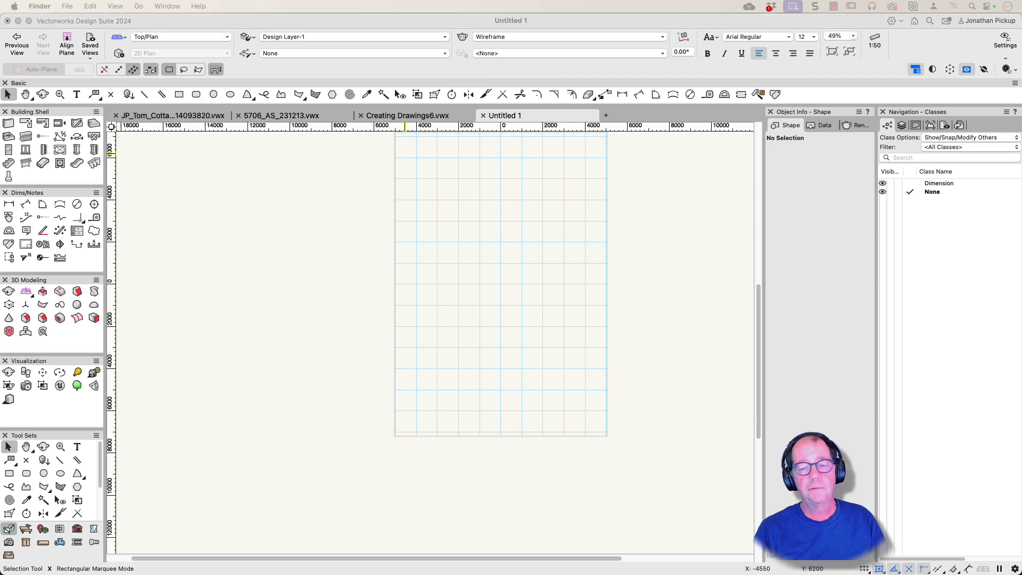
pyautogui.moveTo(331, 145); pyautogui.dragTo(515, 203)
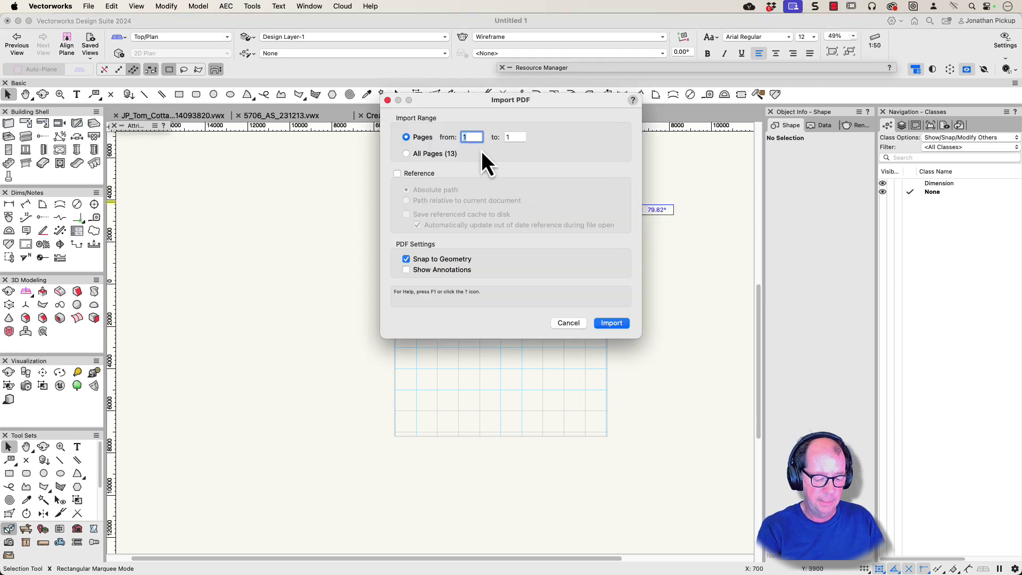
# Step: Import only page 3 with Show Annotations enabled and bring it into view
pyautogui.write('3')
pyautogui.press('Tab')
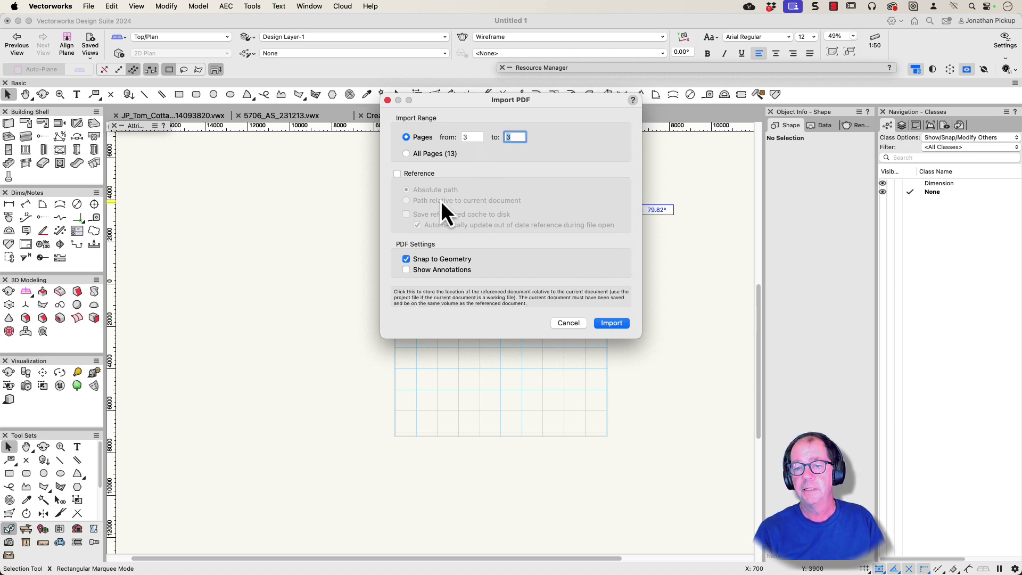
pyautogui.click(420, 269)
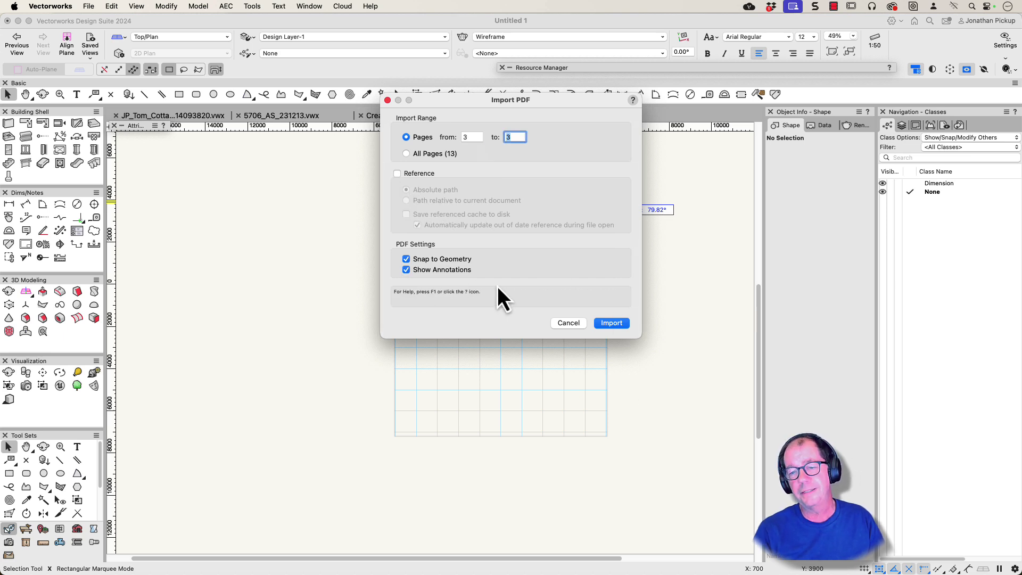
pyautogui.click(614, 323)
pyautogui.scroll(-3, 447, 261)
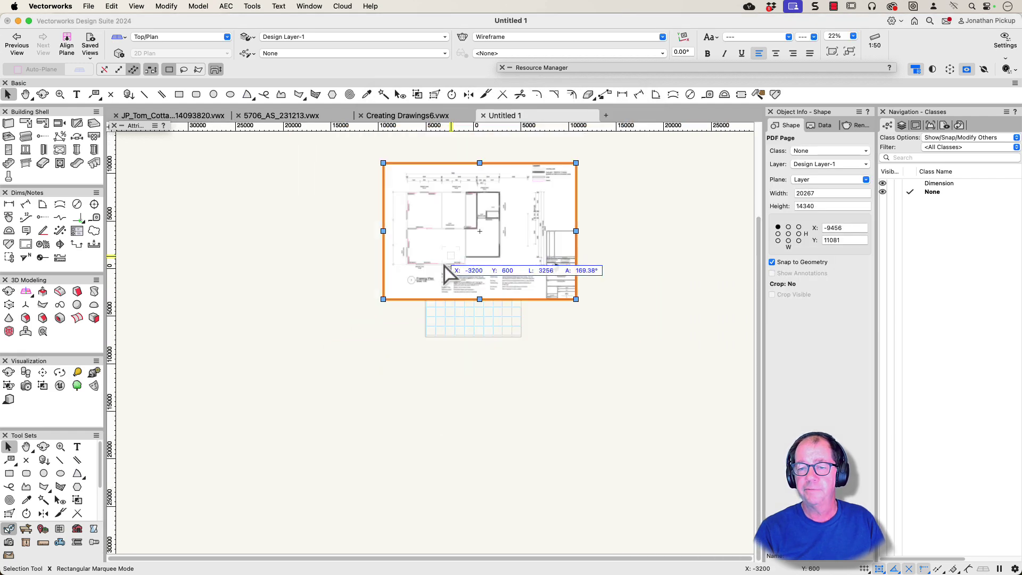
pyautogui.moveTo(444, 266)
pyautogui.mouseDown(button='middle')
pyautogui.moveTo(440, 255)
pyautogui.moveTo(454, 255)
pyautogui.mouseUp(button='middle')
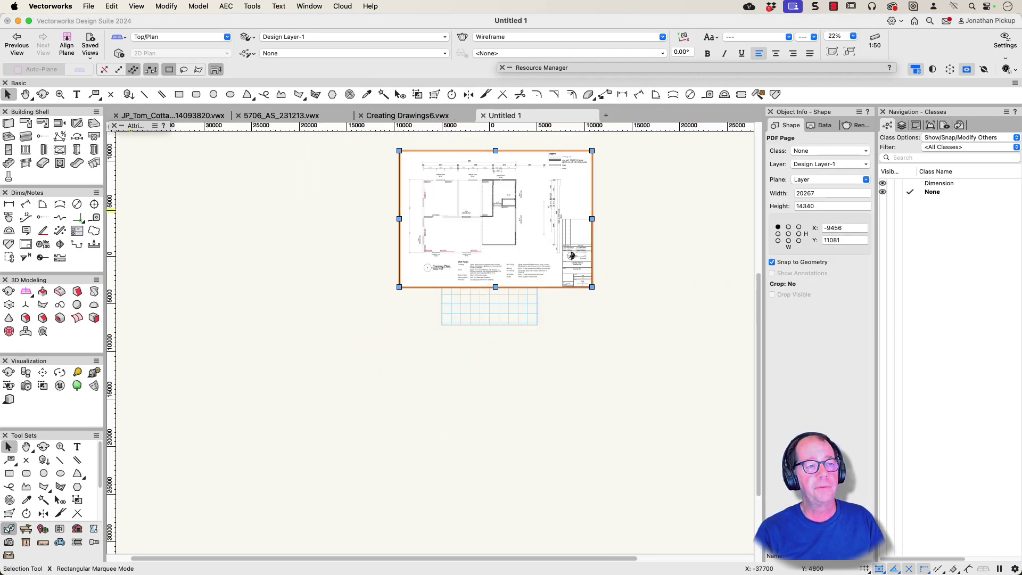
# Step: Drop the second PDF onto the canvas and import its page 3
pyautogui.moveTo(443, 392); pyautogui.dragTo(490, 415)
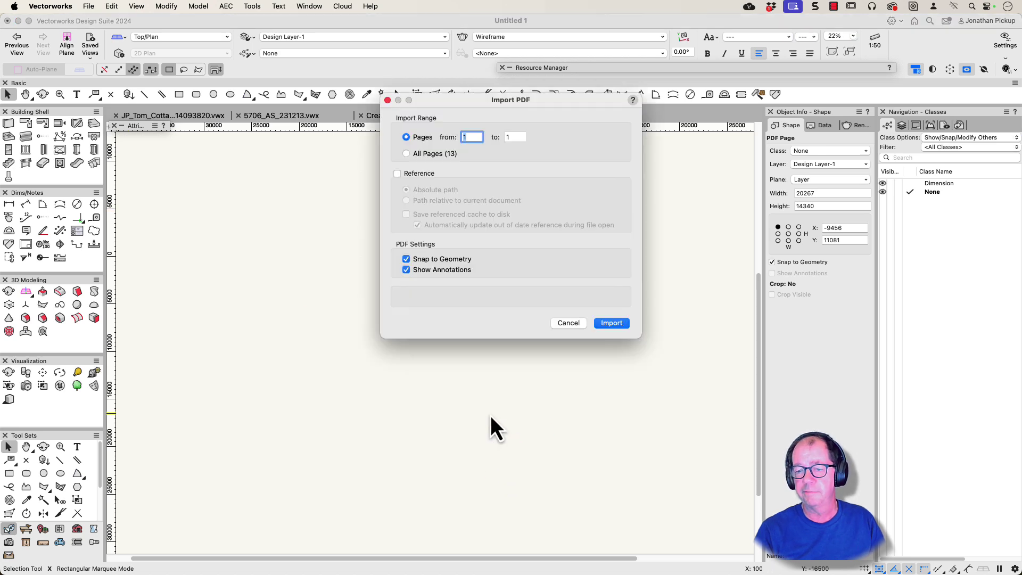
pyautogui.write('3')
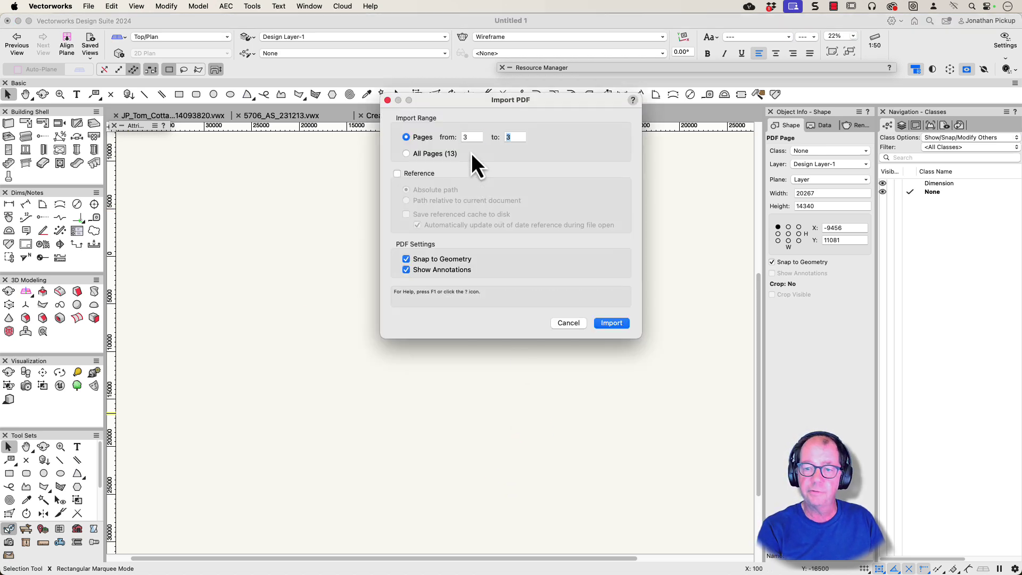
pyautogui.press('Tab')
pyautogui.press('Return')
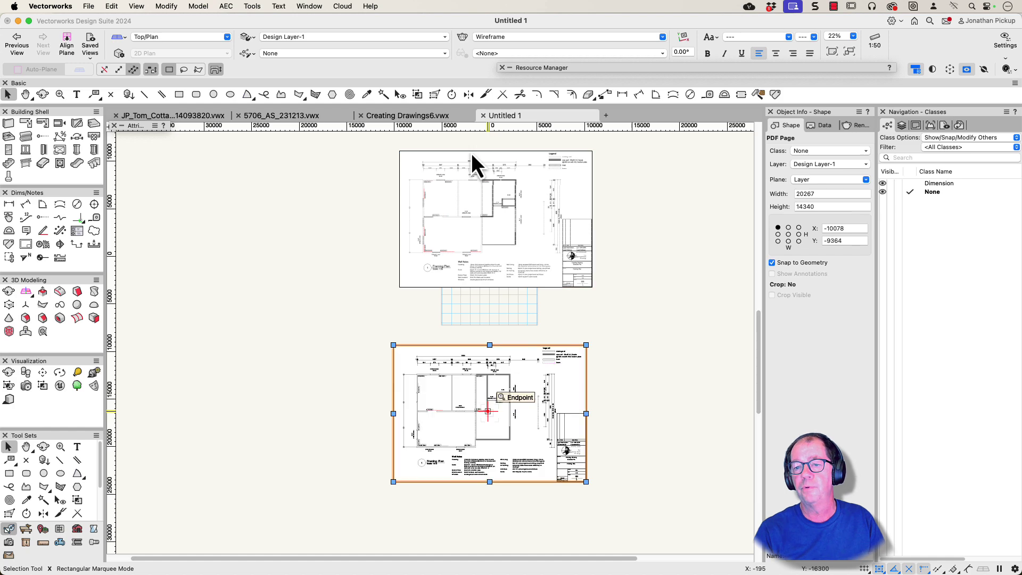
# Step: Move the new page up beneath the first and zoom in on its pixelated 200 dimension
pyautogui.scroll(3, 464, 355)
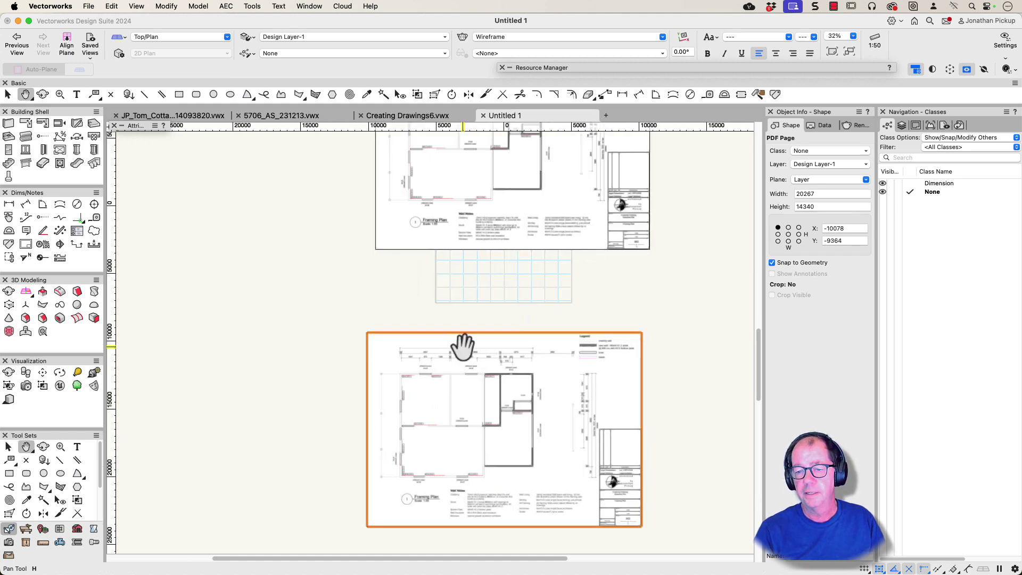
pyautogui.moveTo(465, 357); pyautogui.dragTo(467, 284)
pyautogui.scroll(15, 467, 284)
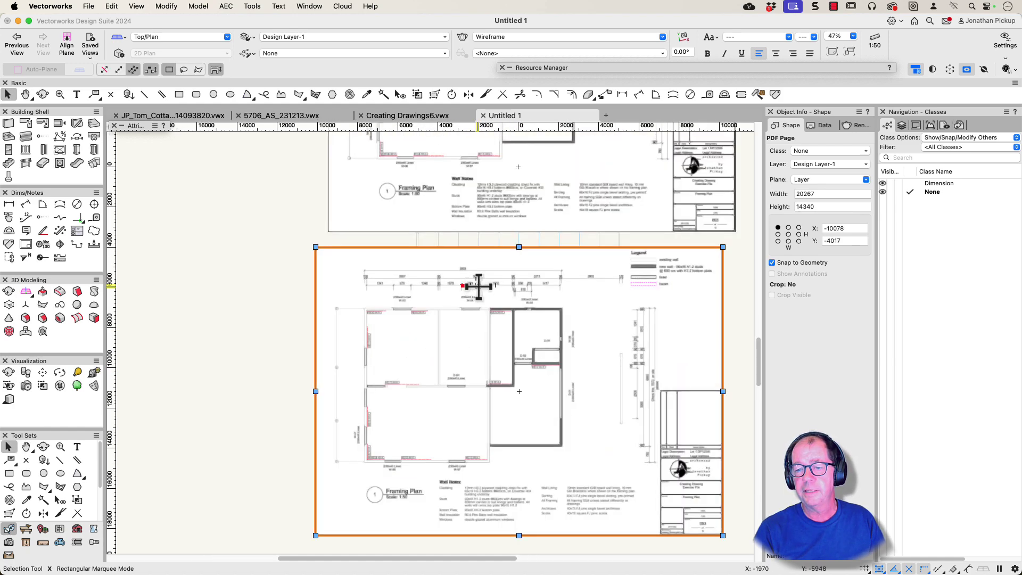
pyautogui.scroll(-5, 567, 269)
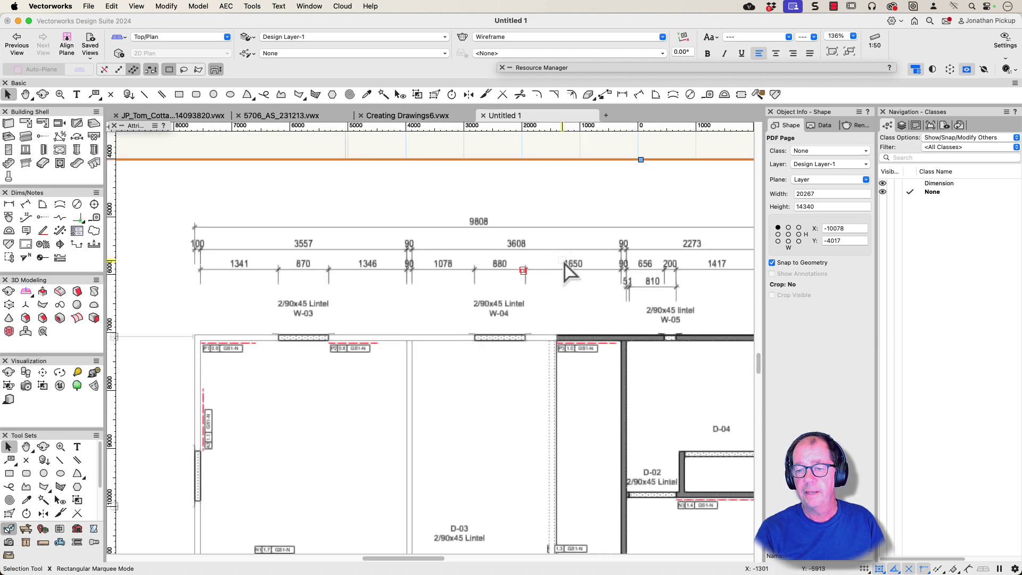
pyautogui.moveTo(569, 268)
pyautogui.mouseDown(button='middle')
pyautogui.moveTo(540, 564)
pyautogui.moveTo(509, 333)
pyautogui.moveTo(573, 189)
pyautogui.moveTo(564, 426)
pyautogui.moveTo(548, 343)
pyautogui.mouseUp(button='middle')
pyautogui.scroll(15, 645, 335)
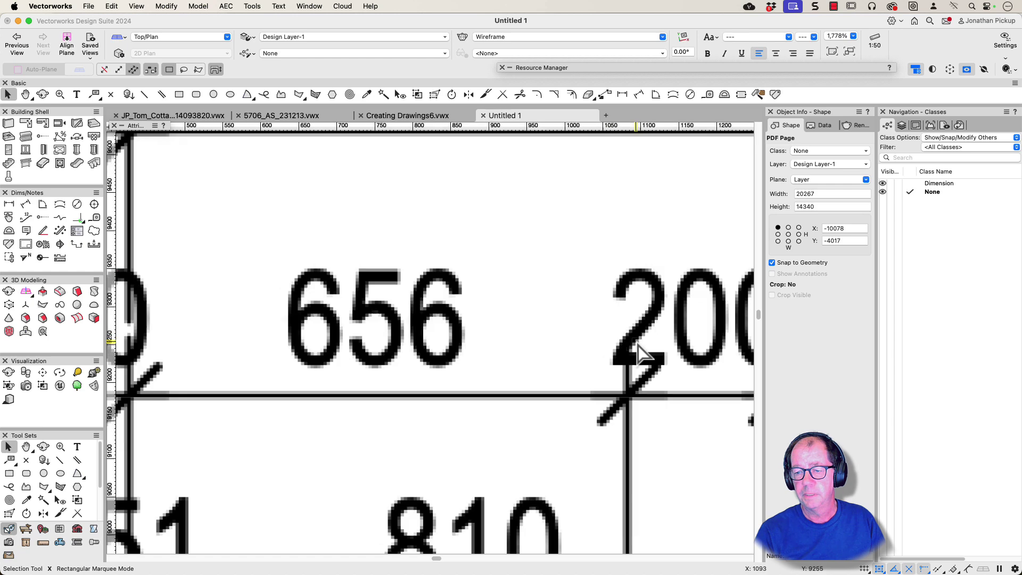
pyautogui.scroll(10, 644, 314)
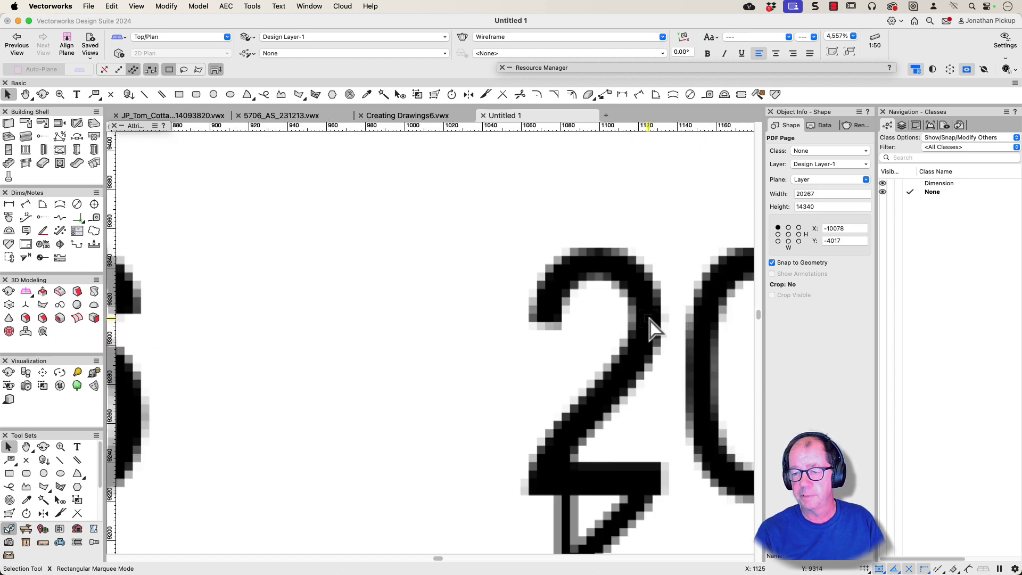
pyautogui.scroll(-20, 649, 324)
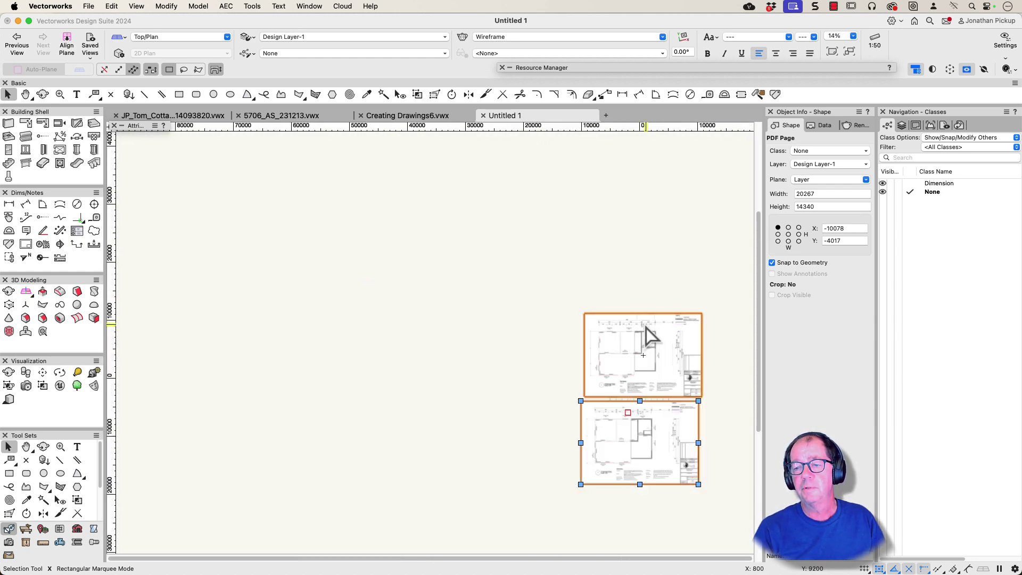
pyautogui.press('h')
pyautogui.press('x')
pyautogui.scroll(9, 580, 309)
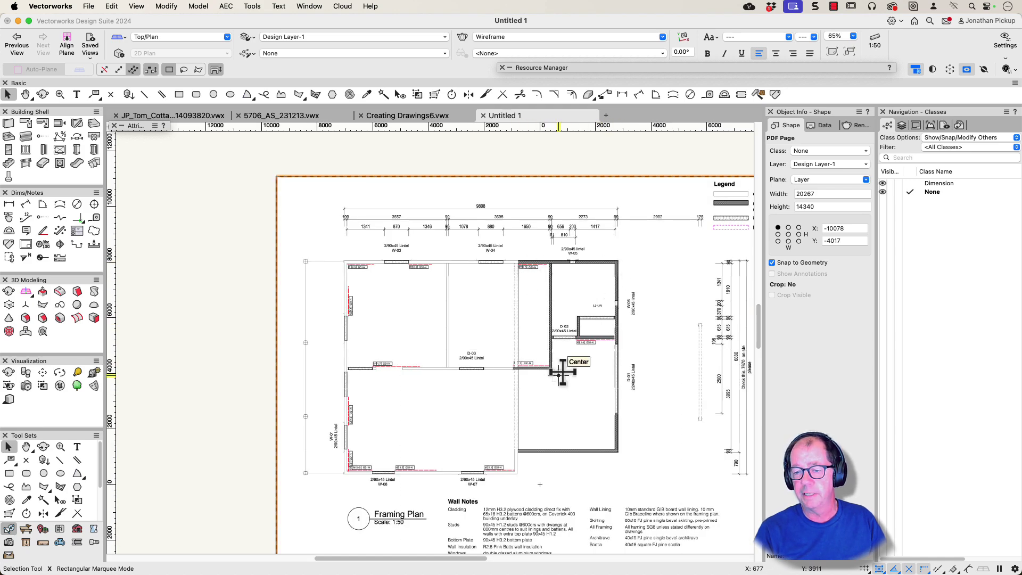
pyautogui.scroll(-8, 556, 361)
pyautogui.scroll(12, 546, 320)
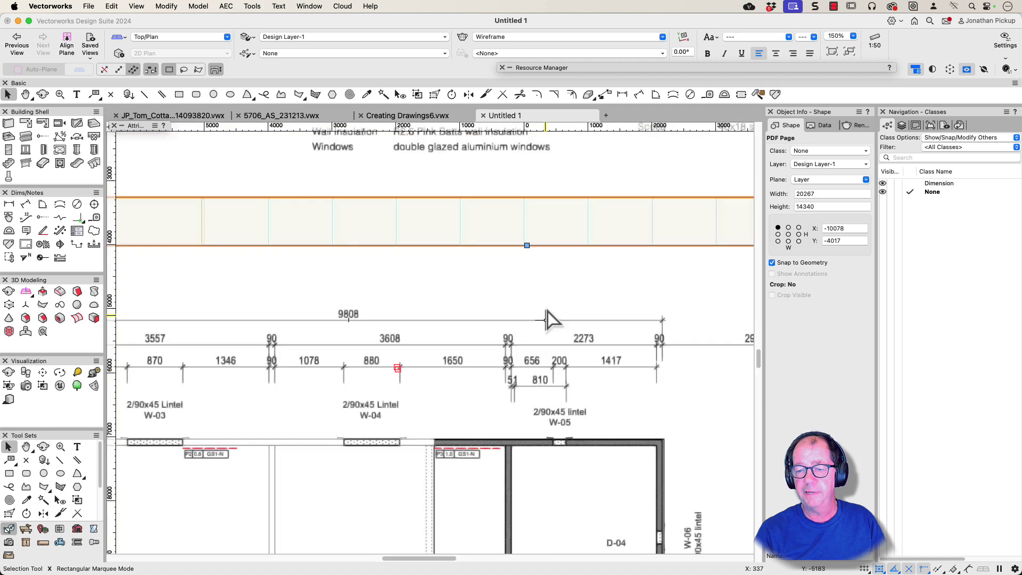
pyautogui.scroll(5, 546, 319)
pyautogui.moveTo(632, 463); pyautogui.dragTo(415, 206, button='middle')
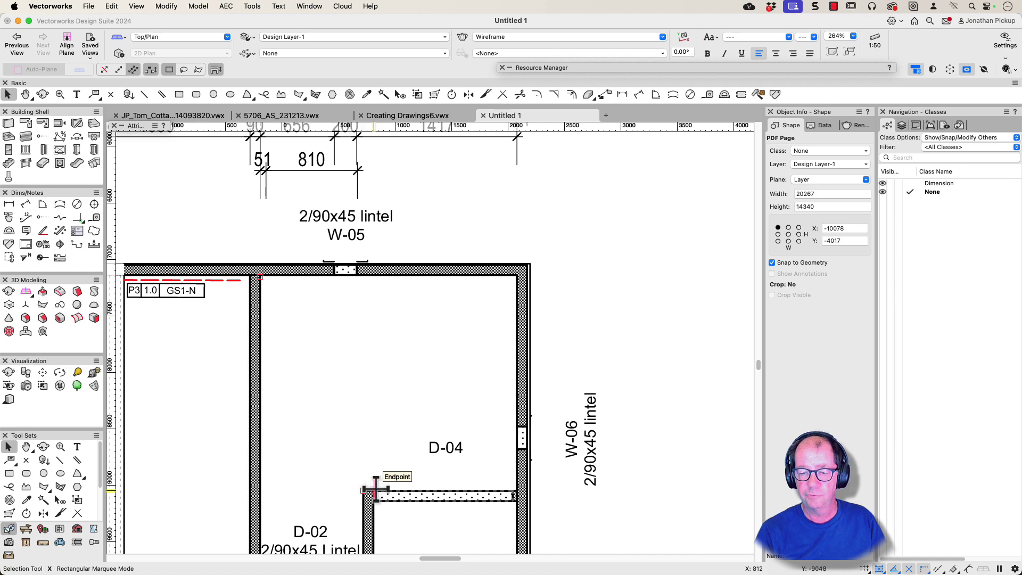
pyautogui.scroll(-6, 401, 429)
pyautogui.moveTo(401, 429); pyautogui.dragTo(452, 318, button='middle')
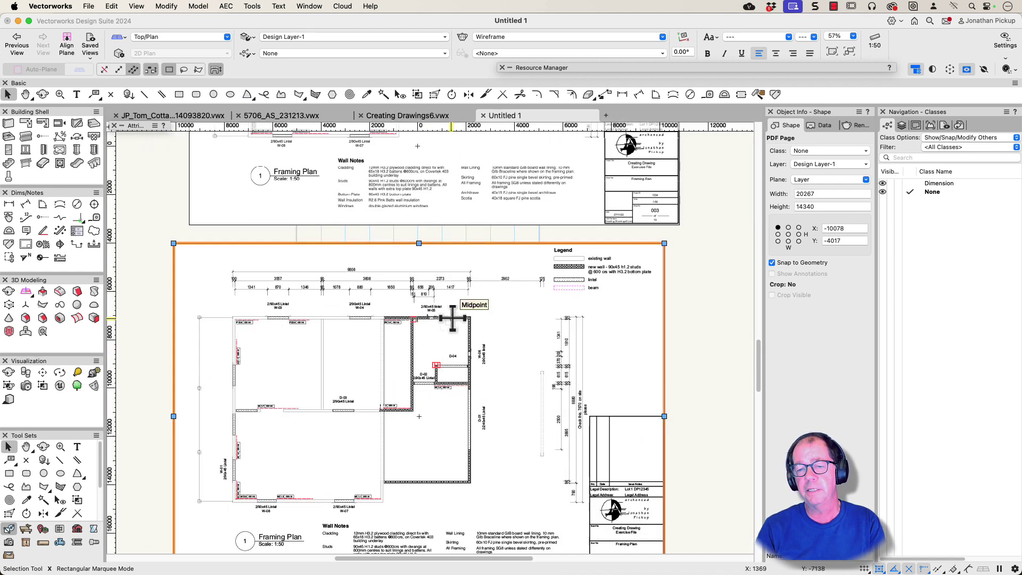
pyautogui.scroll(-5, 452, 320)
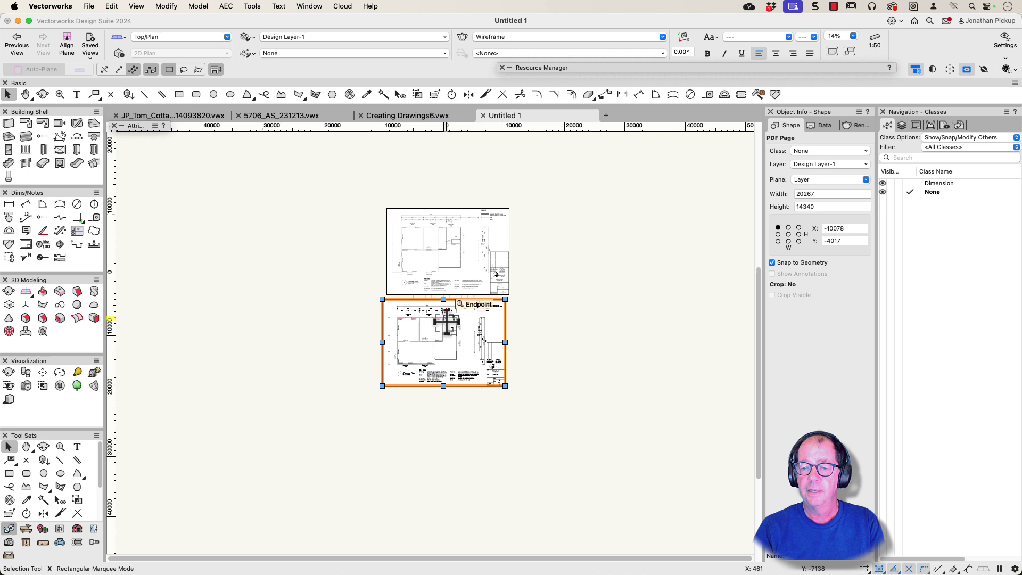
# Step: Select the upper PDF page and test snapping it onto the lower page's corner
pyautogui.rightClick(447, 322)
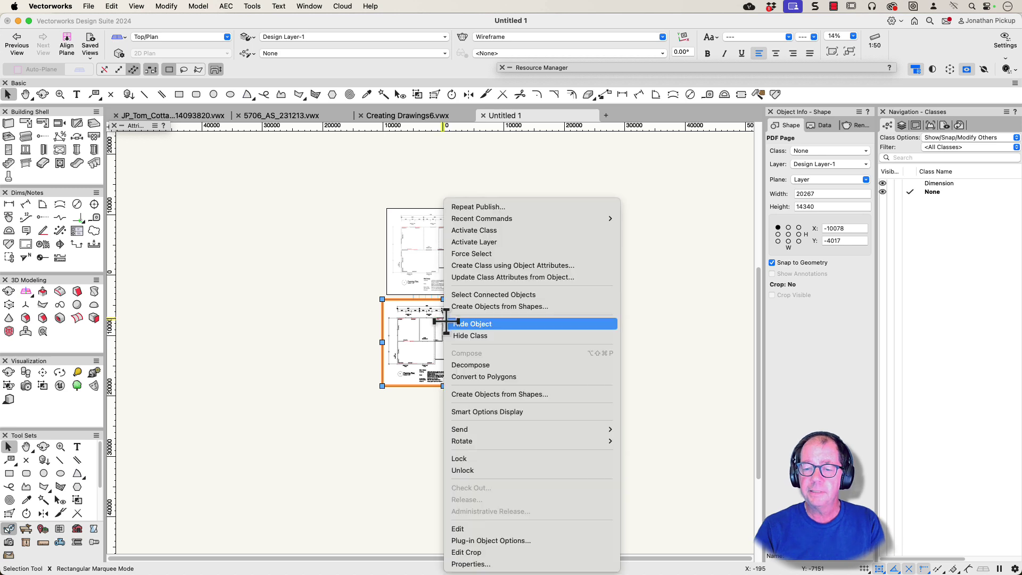
pyautogui.click(383, 372)
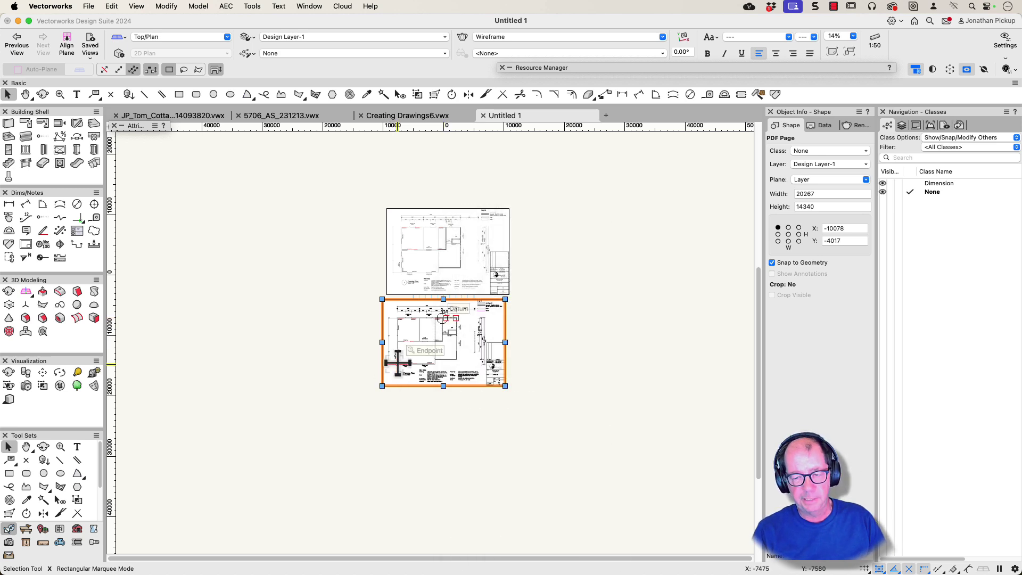
pyautogui.click(434, 261)
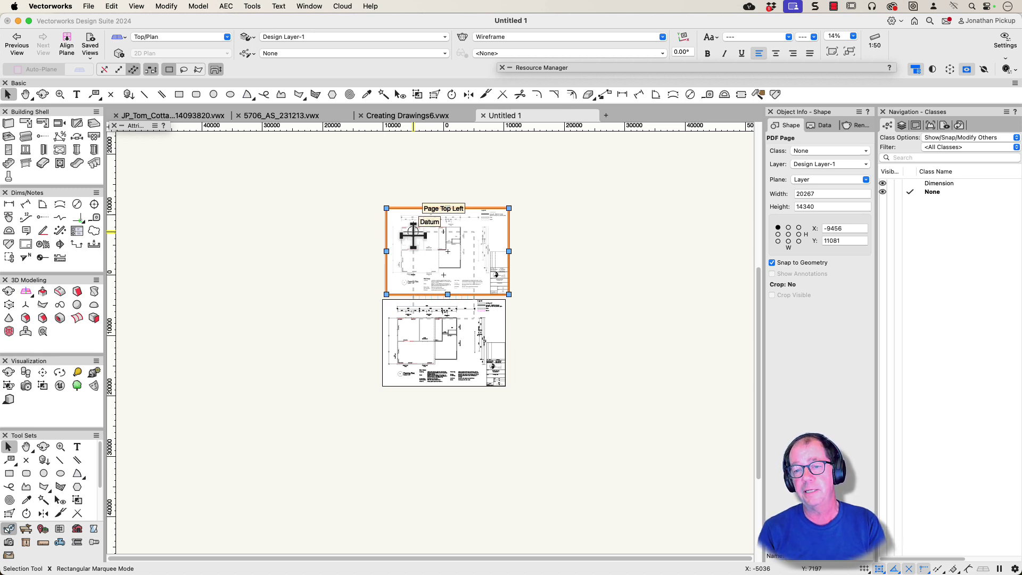
pyautogui.moveTo(413, 235); pyautogui.dragTo(416, 331)
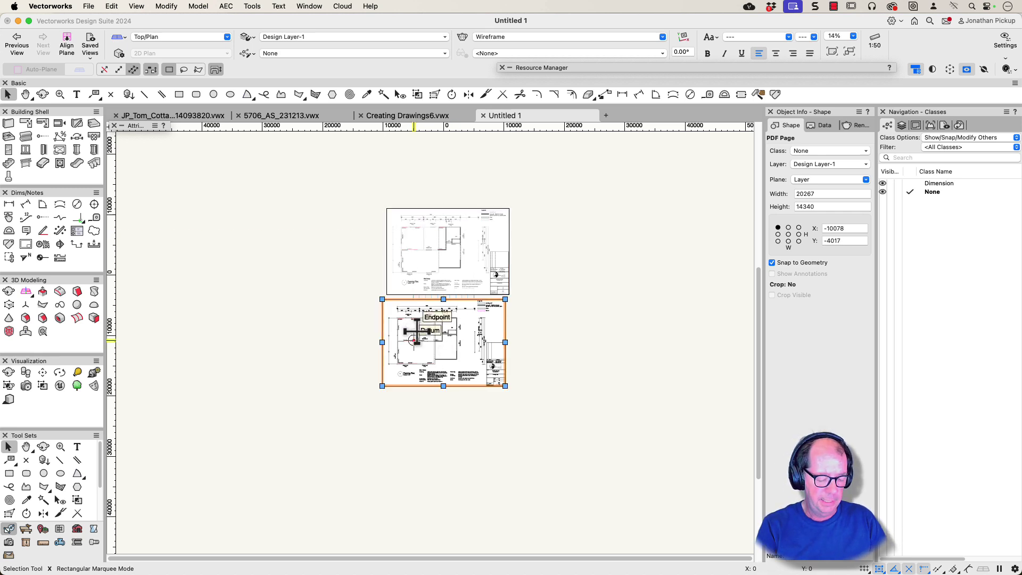
# Step: Ungroup the lower PDF page with Cmd+U and drag its bitmap off to the right
pyautogui.moveTo(417, 332); pyautogui.dragTo(416, 335)
pyautogui.press('super+u')
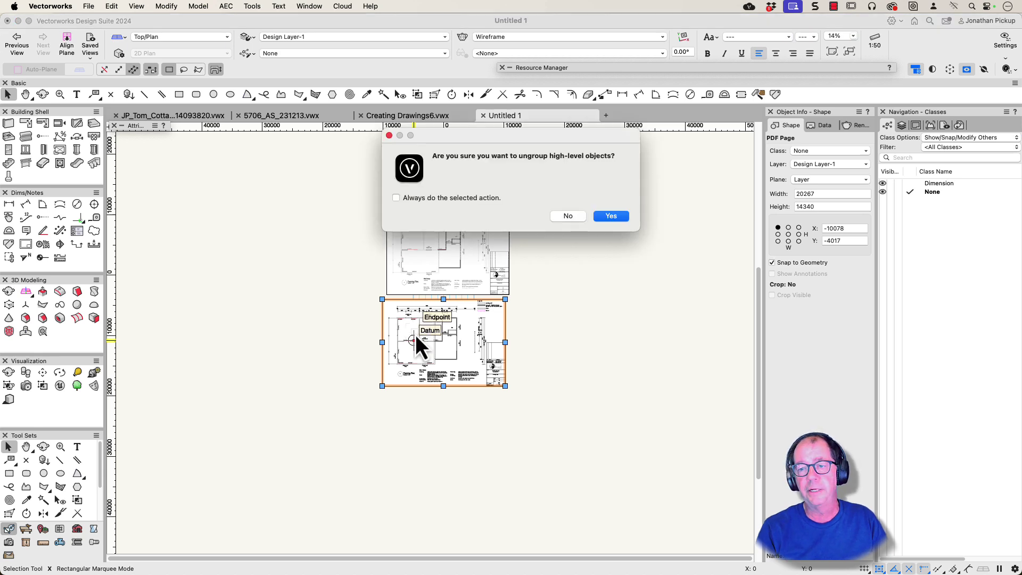
pyautogui.click(611, 216)
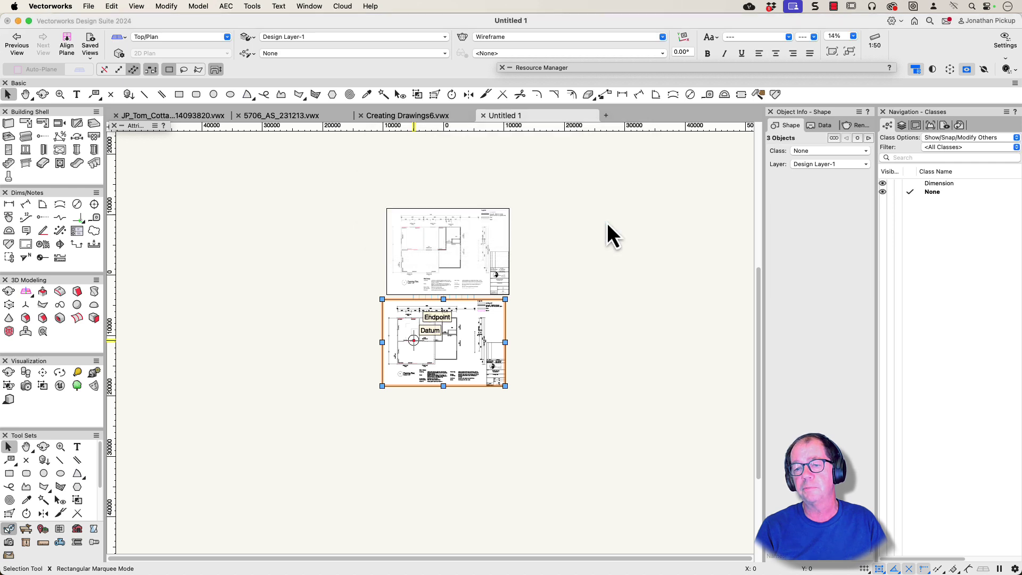
pyautogui.moveTo(457, 359); pyautogui.dragTo(603, 353)
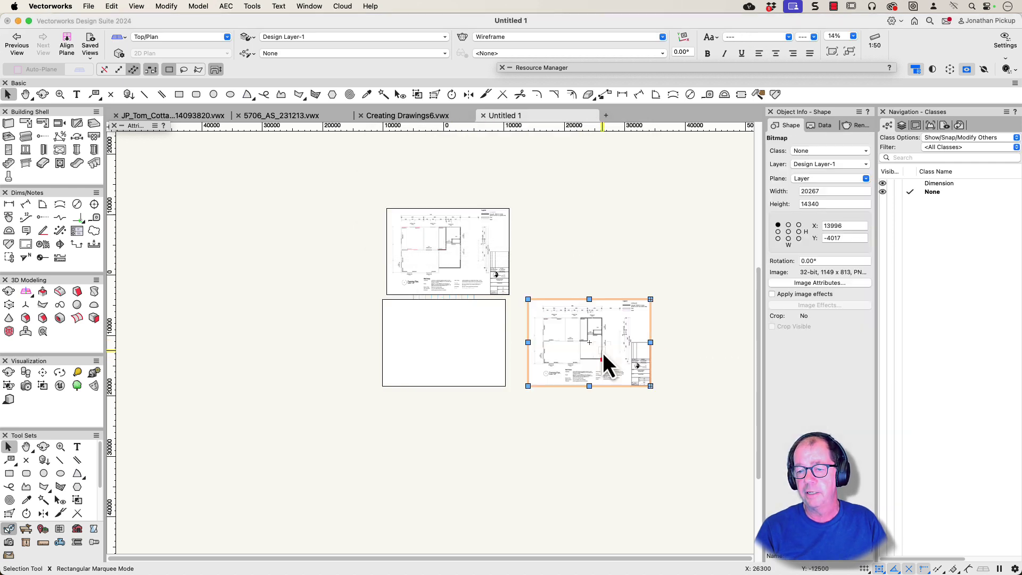
# Step: Delete the separated bitmap and zoom in on the remaining vector linework
pyautogui.click(422, 349)
pyautogui.click(428, 357)
pyautogui.click(430, 358)
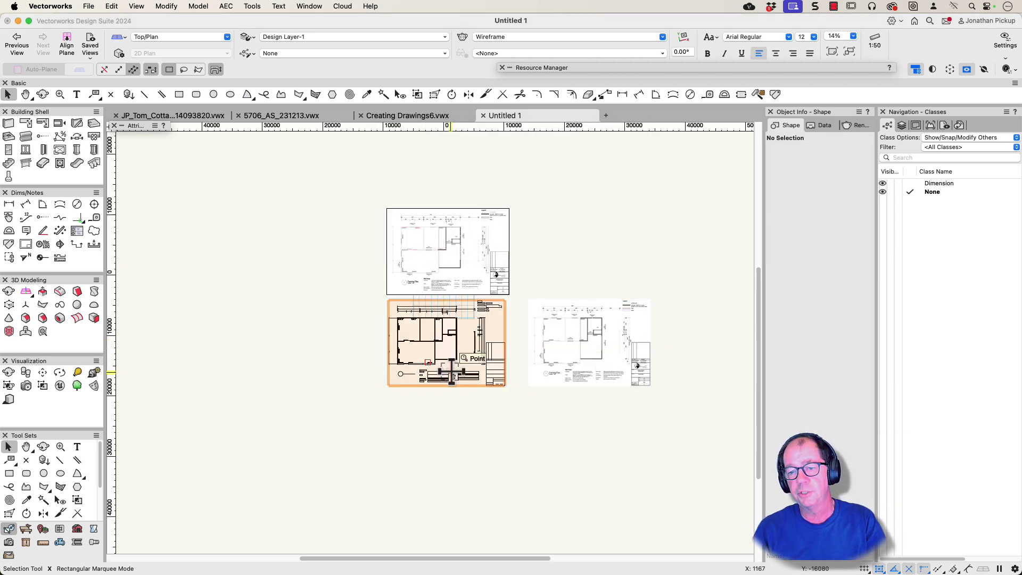
pyautogui.click(578, 347)
pyautogui.press('Delete')
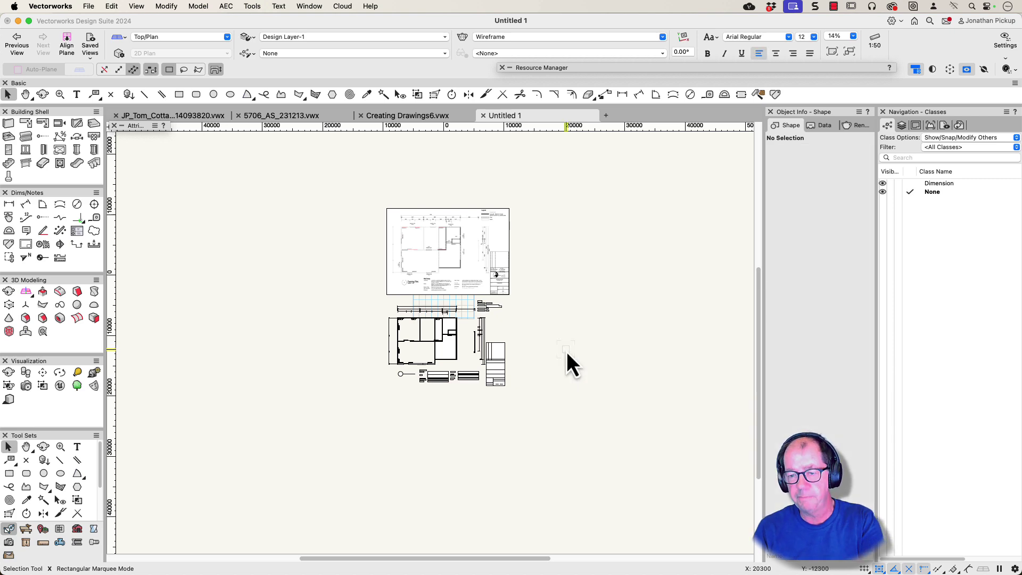
pyautogui.click(436, 375)
pyautogui.scroll(10, 436, 378)
pyautogui.click(414, 311)
pyautogui.scroll(8, 414, 312)
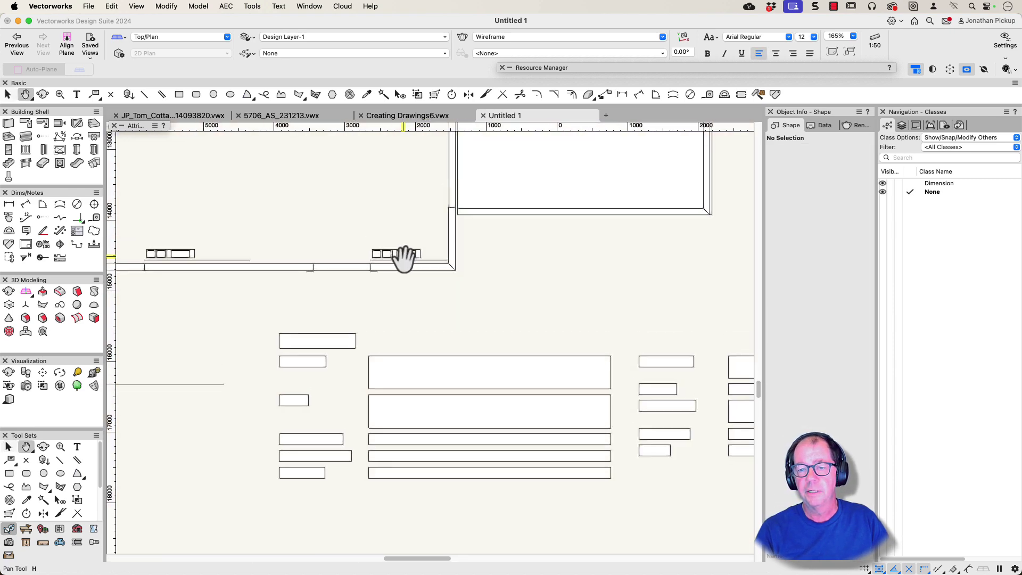
# Step: Ungroup the imported line work and drag the narrow polygon away from the wall
pyautogui.click(472, 349)
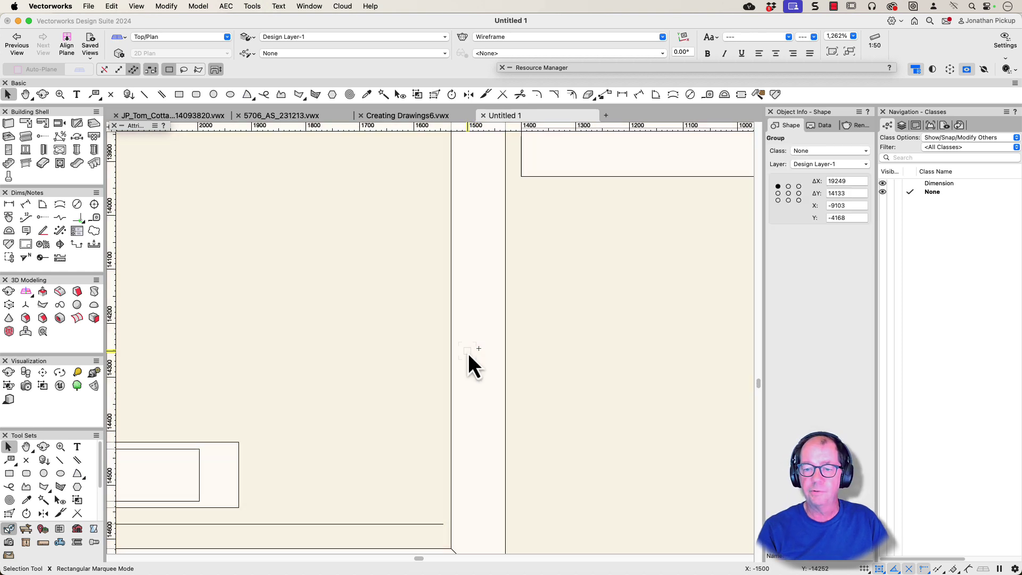
pyautogui.press('super+a')
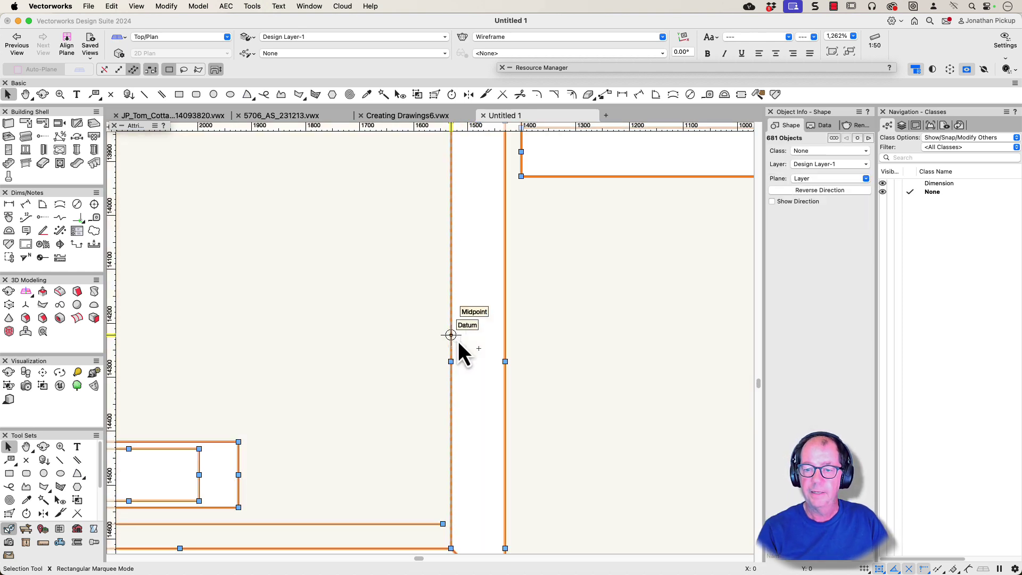
pyautogui.click(391, 335)
pyautogui.scroll(-5, 407, 343)
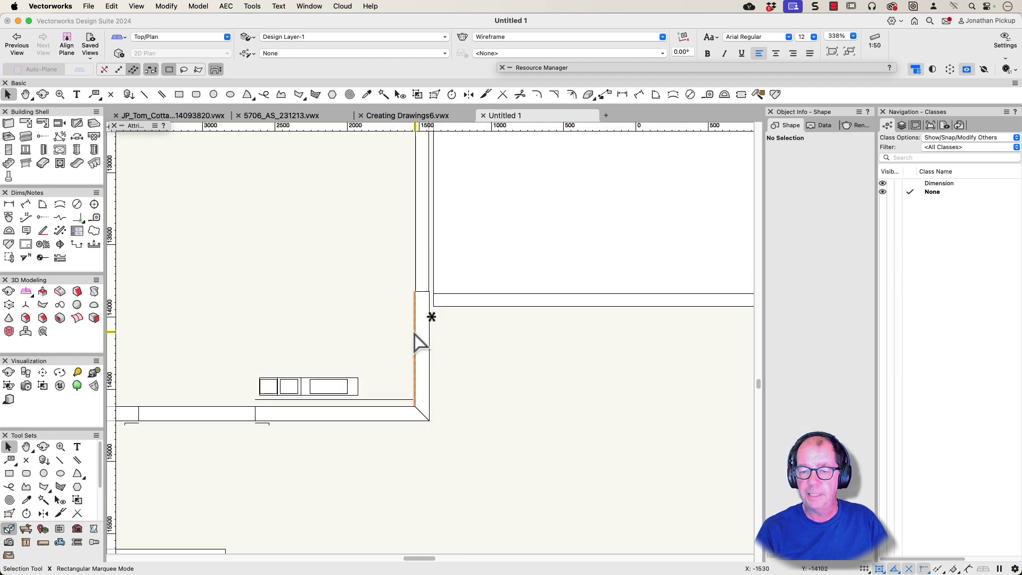
pyautogui.click(416, 335)
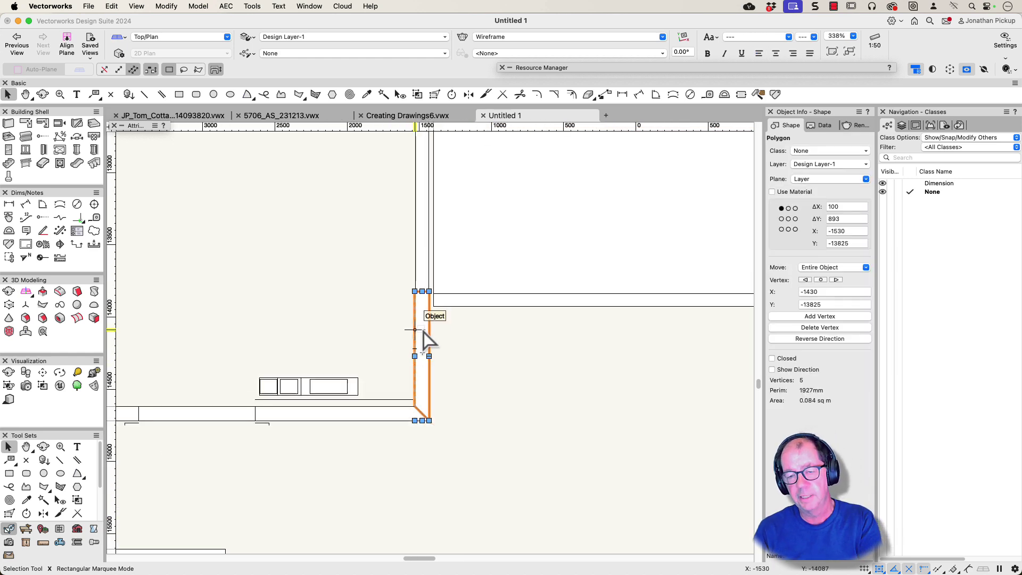
pyautogui.moveTo(423, 331); pyautogui.dragTo(497, 350)
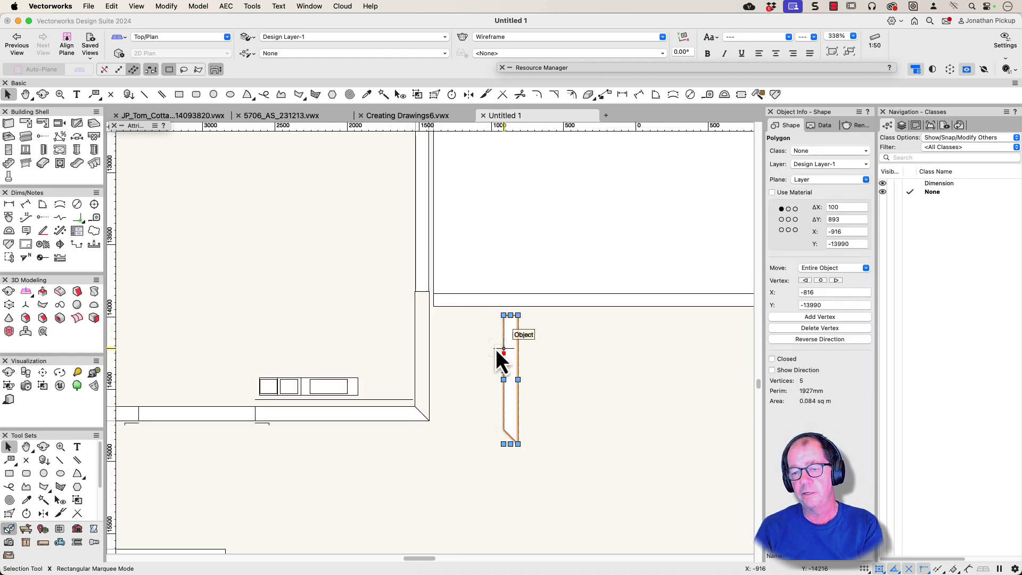
# Step: Realign the wall line along the wall edge and delete the narrow polygon
pyautogui.click(414, 349)
pyautogui.moveTo(414, 349); pyautogui.dragTo(445, 373)
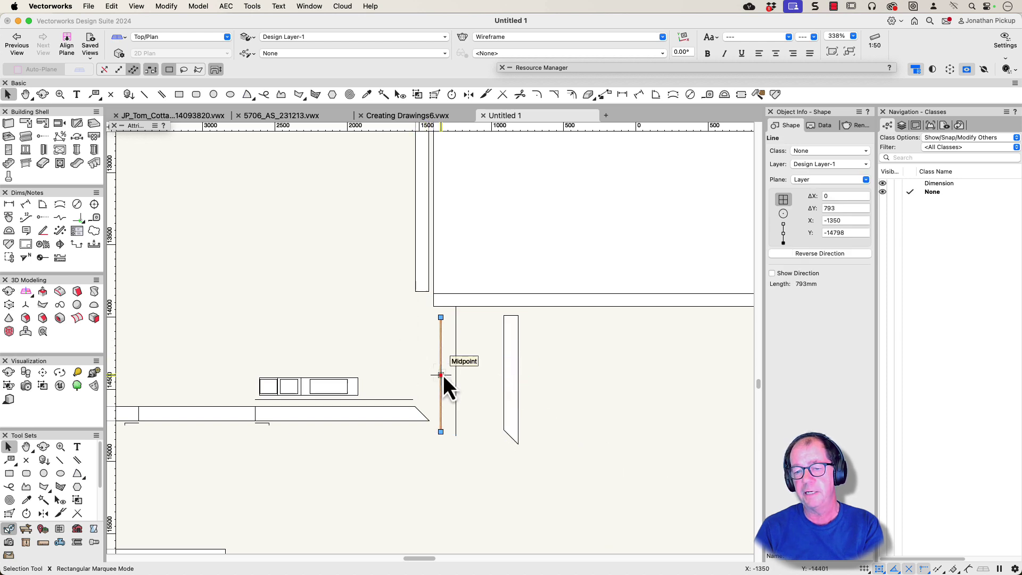
pyautogui.moveTo(443, 375)
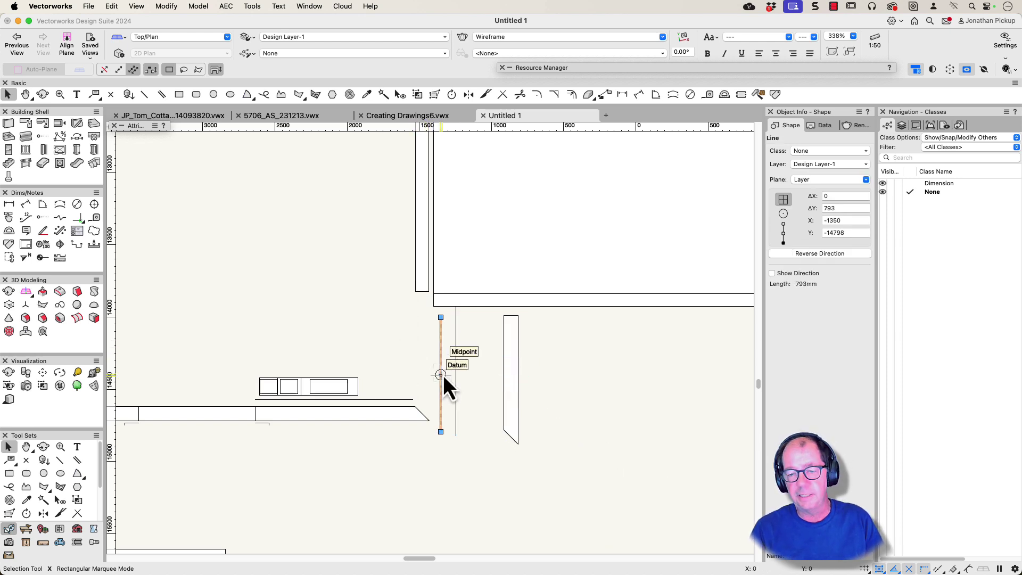
pyautogui.moveTo(443, 375); pyautogui.dragTo(429, 356)
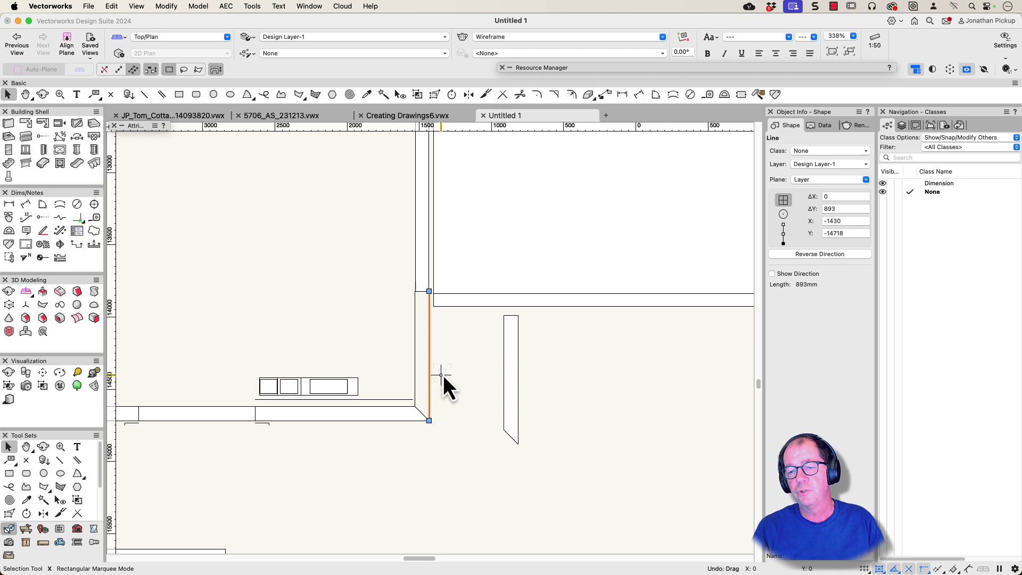
pyautogui.click(509, 397)
pyautogui.press('Delete')
pyautogui.scroll(-1, 480, 386)
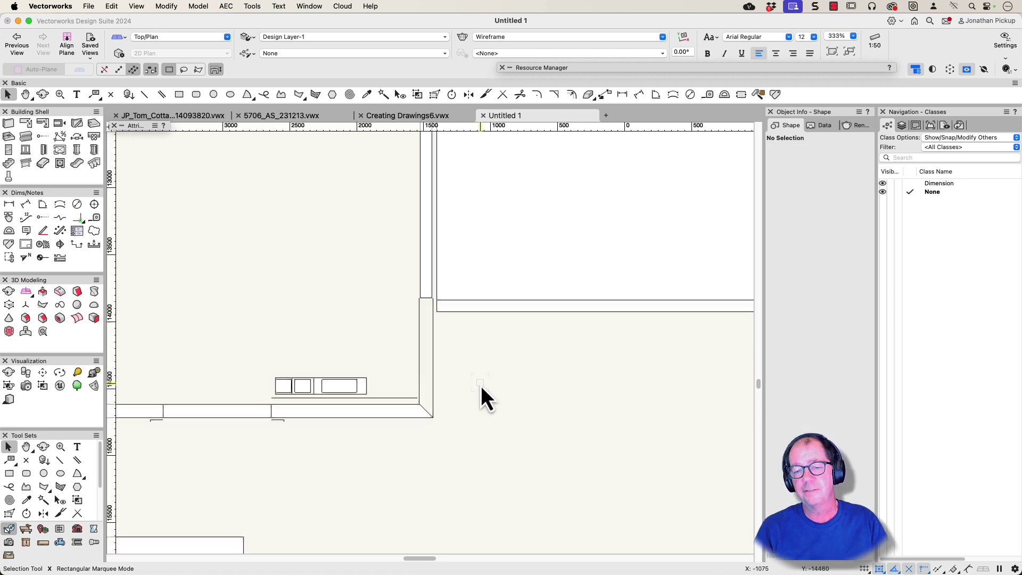
pyautogui.scroll(-8, 480, 386)
# Step: Pan across the plan and select the right room's outline to check it is a polygon
pyautogui.press('h')
pyautogui.moveTo(440, 371); pyautogui.dragTo(450, 422)
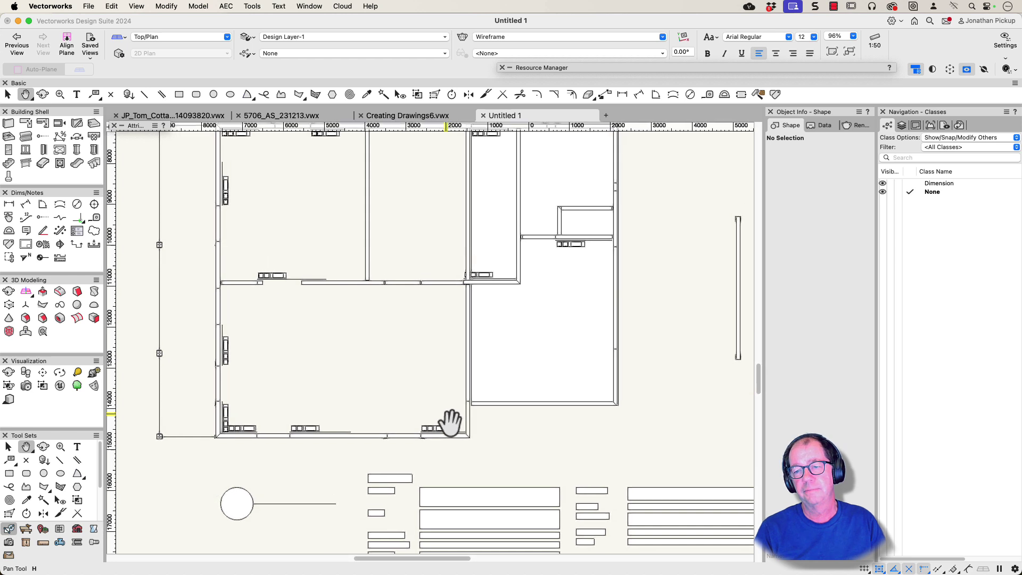
pyautogui.scroll(-3, 451, 424)
pyautogui.press('x')
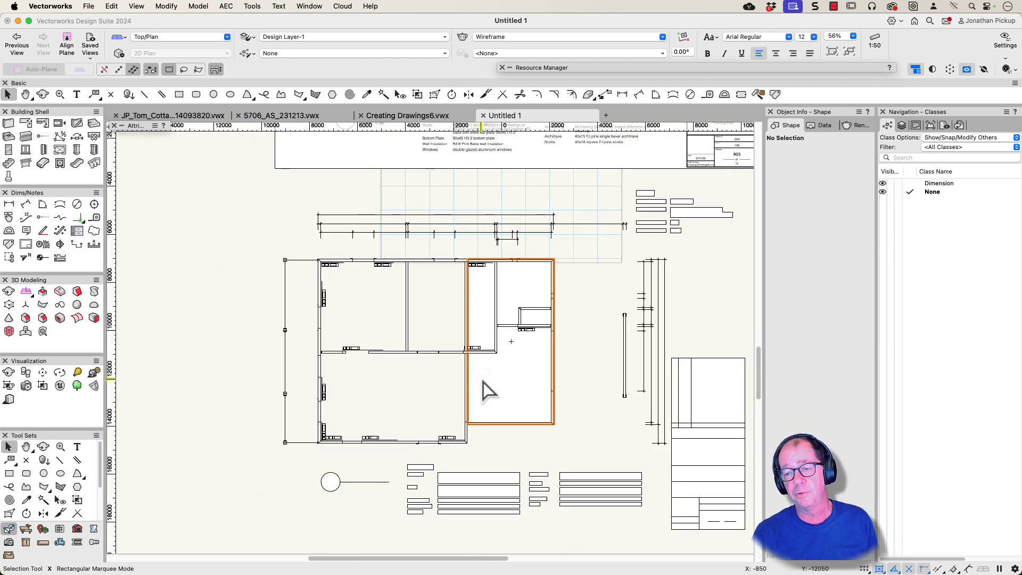
pyautogui.click(488, 364)
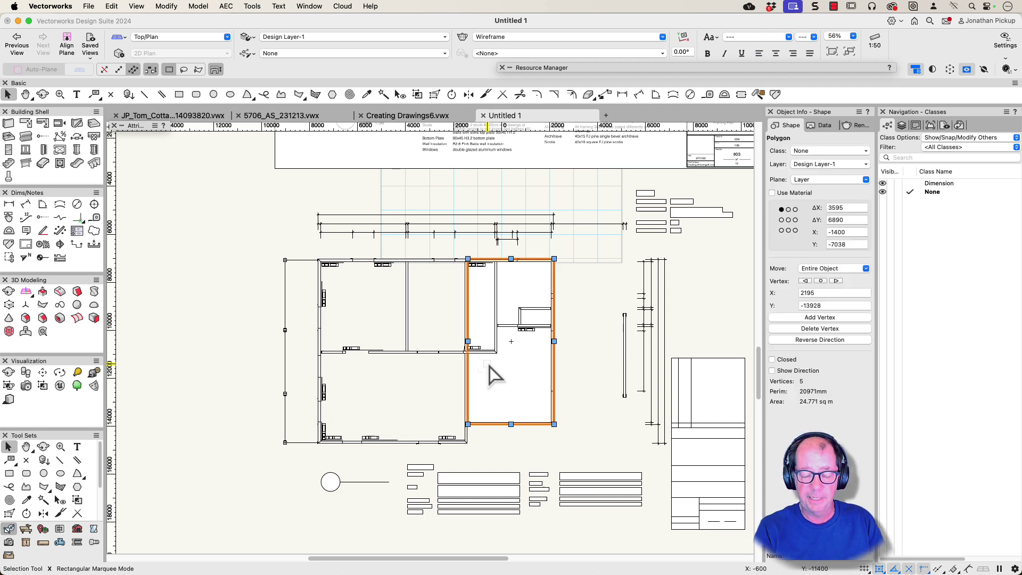
pyautogui.press('Escape')
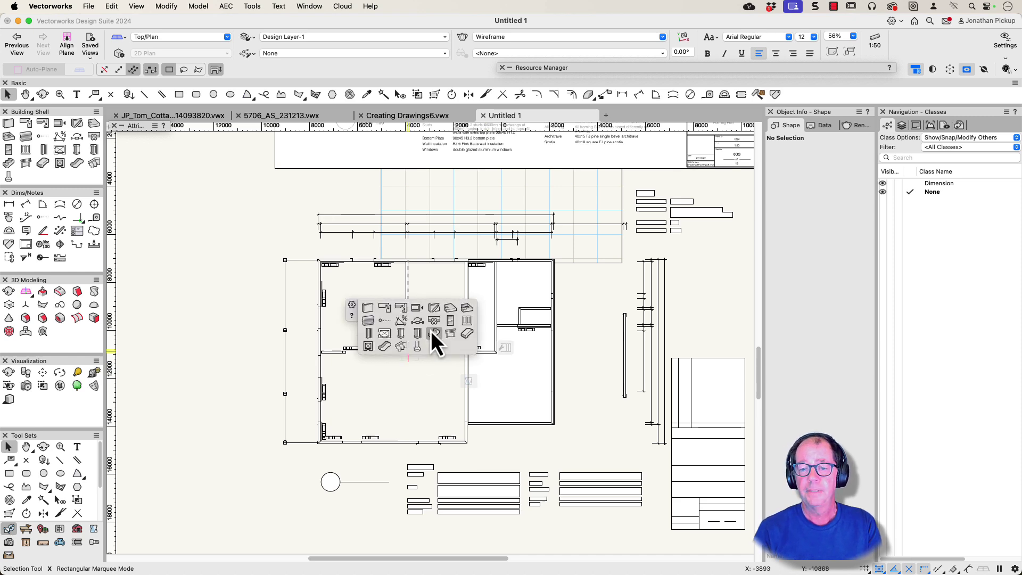
# Step: Zoom out and pan so both imported drawings are visible
pyautogui.scroll(-1, 213, 283)
pyautogui.scroll(-5, 229, 279)
pyautogui.moveTo(228, 277); pyautogui.dragTo(292, 298, button='middle')
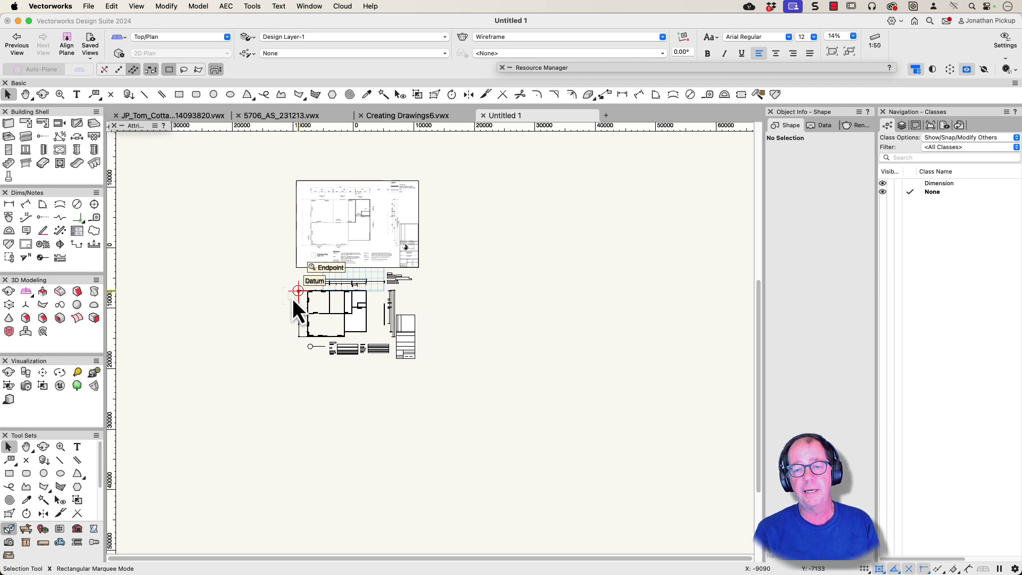
# Step: Ungroup the upper PDF page with Cmd+U, confirm Yes, and nudge its contents left
pyautogui.click(358, 224)
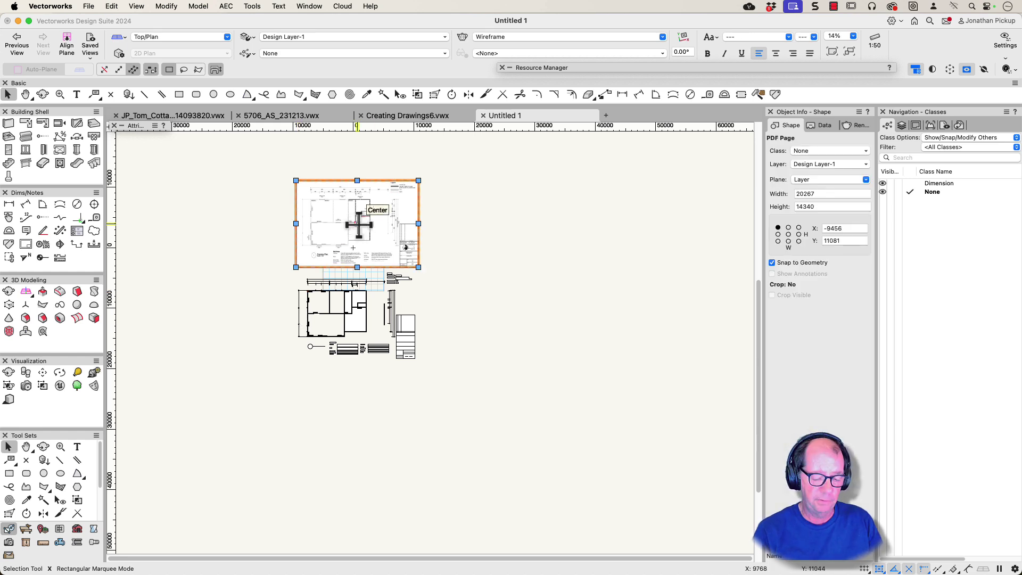
pyautogui.press('super+u')
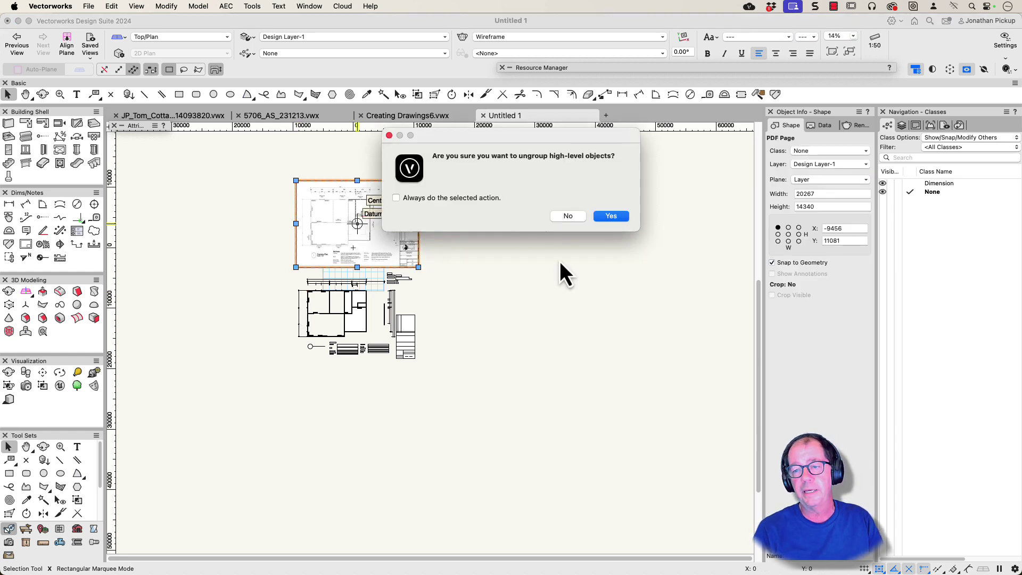
pyautogui.click(611, 215)
pyautogui.moveTo(357, 224); pyautogui.dragTo(354, 248)
pyautogui.click(512, 292)
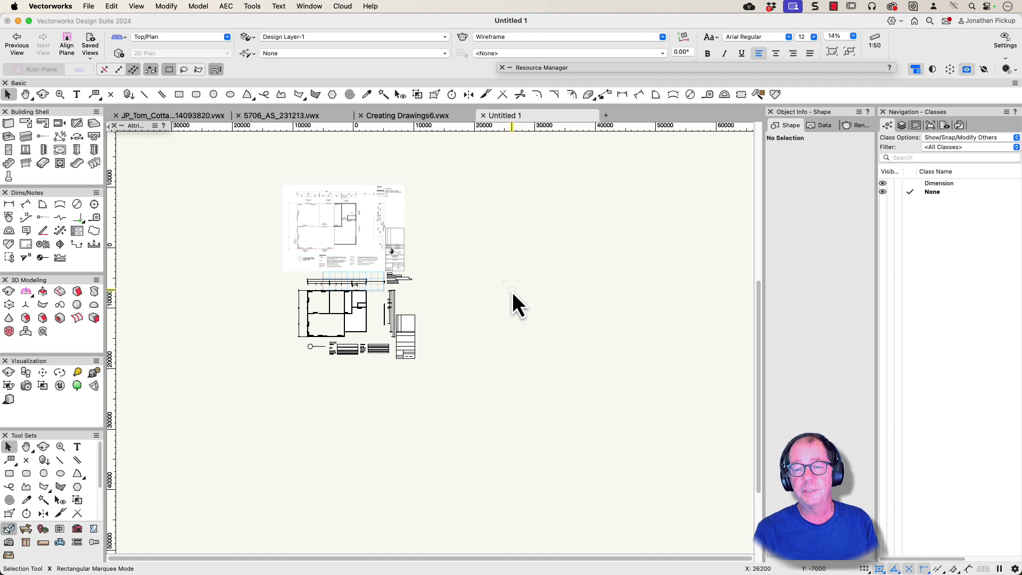